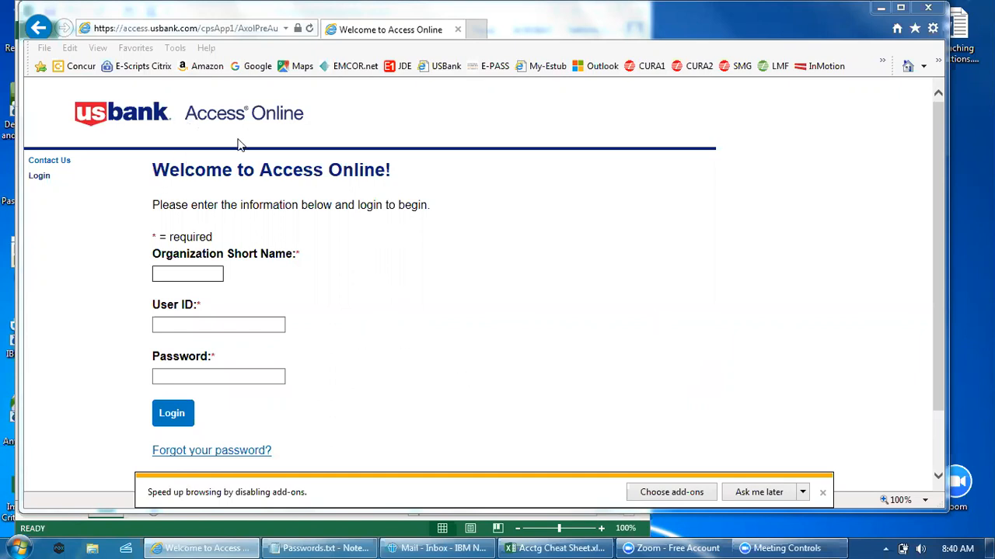
Step: Log in to Access Online with the organization short name emcor, the user ID and the account password
{"action": "left_click", "coordinate": [99, 28]}
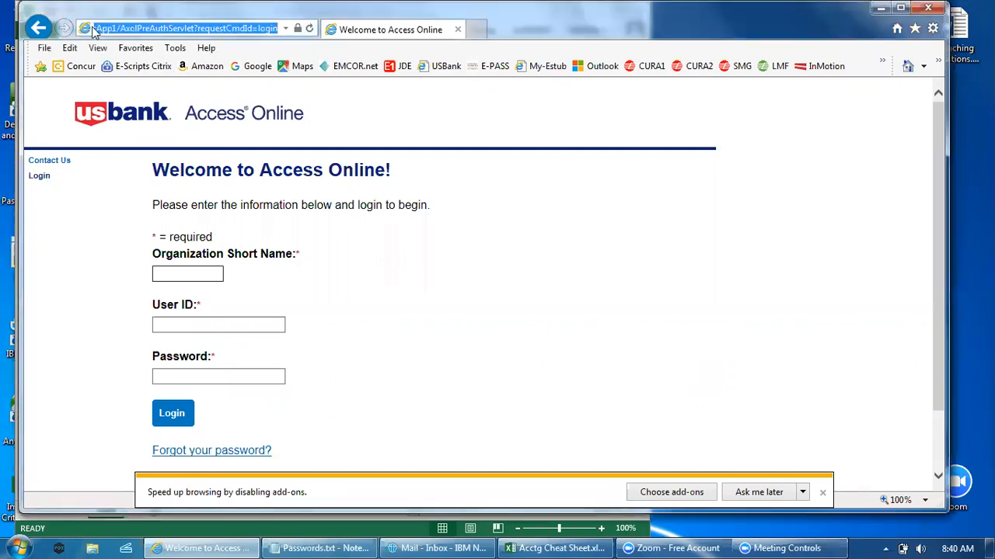
{"action": "left_click", "coordinate": [416, 316]}
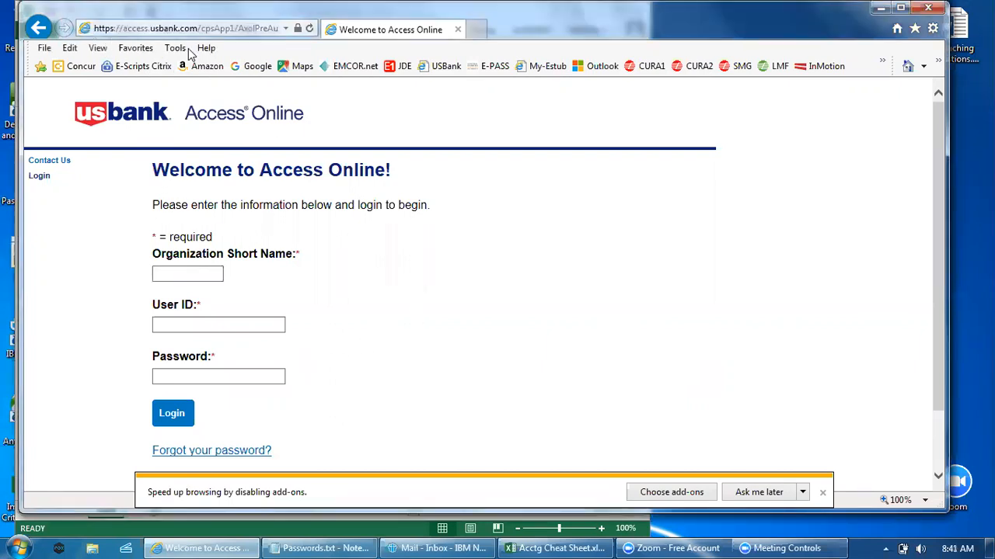
{"action": "left_click", "coordinate": [183, 273]}
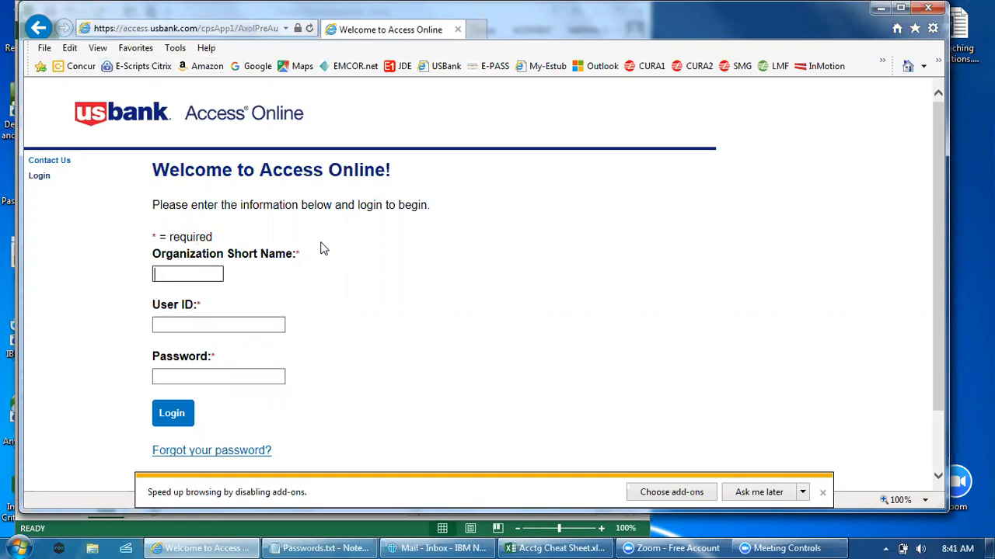
{"action": "type", "text": "emcor"}
{"action": "key", "text": "Tab"}
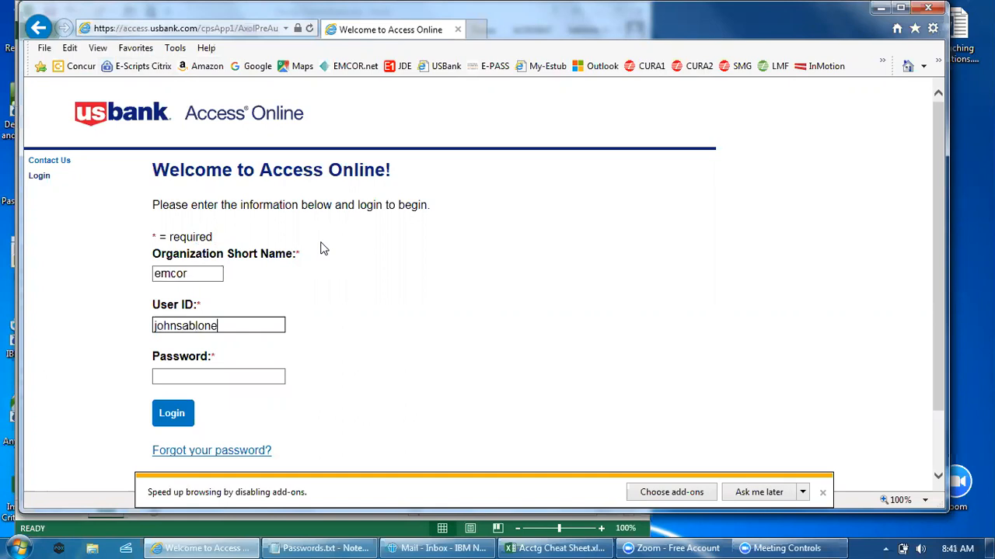
{"action": "key", "text": "Tab"}
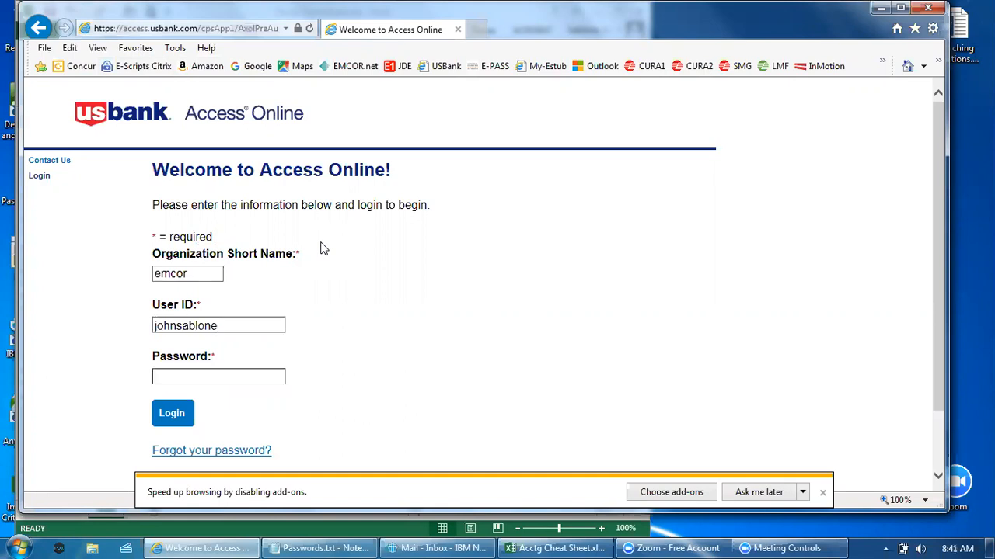
{"action": "key", "text": "ctrl+v"}
{"action": "left_click", "coordinate": [173, 414]}
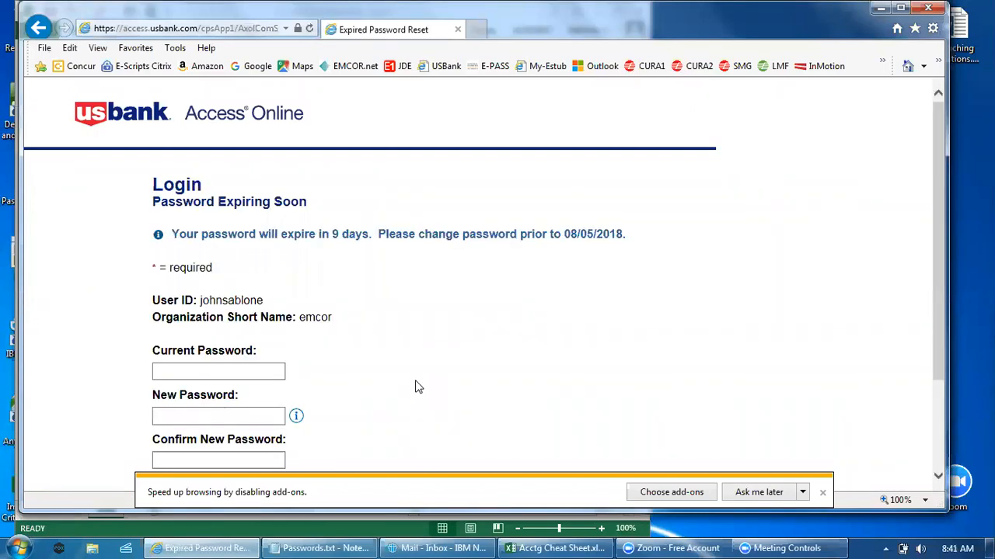
Step: Fill in the current password on the Password Expiring Soon form and check the stored entry in Passwords.txt
{"action": "scroll", "coordinate": [221, 358], "scroll_direction": "down", "scroll_amount": 1}
{"action": "left_click", "coordinate": [186, 311]}
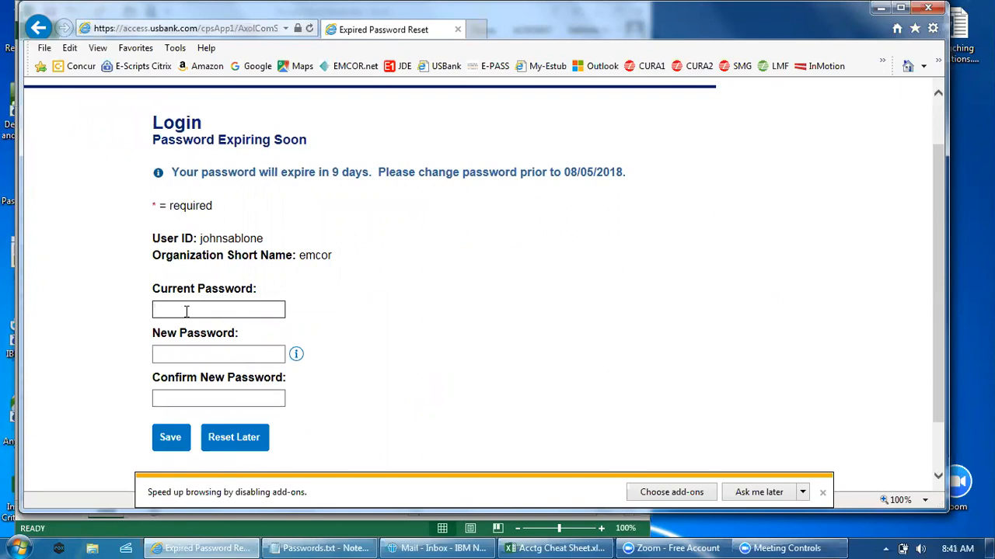
{"action": "key", "text": "ctrl+v"}
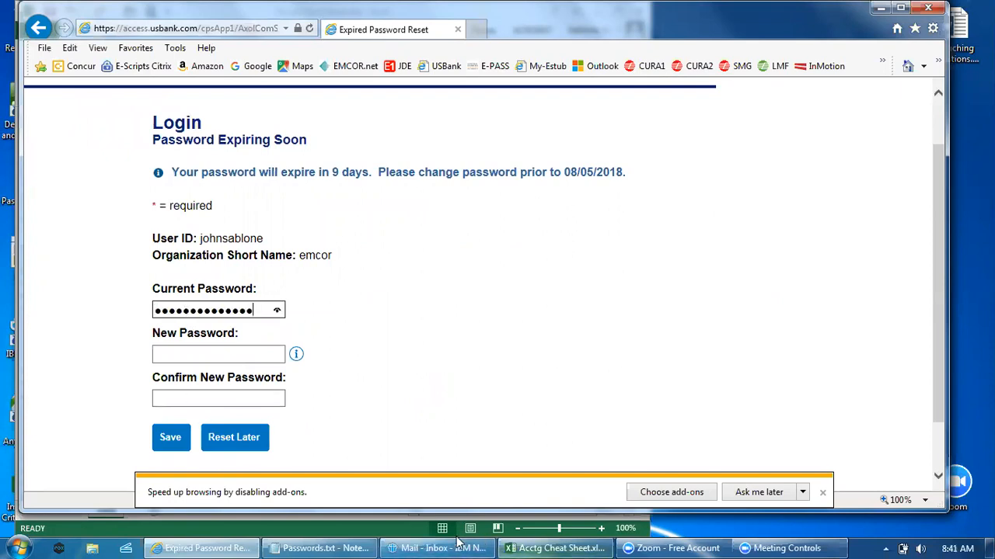
{"action": "left_click", "coordinate": [298, 548]}
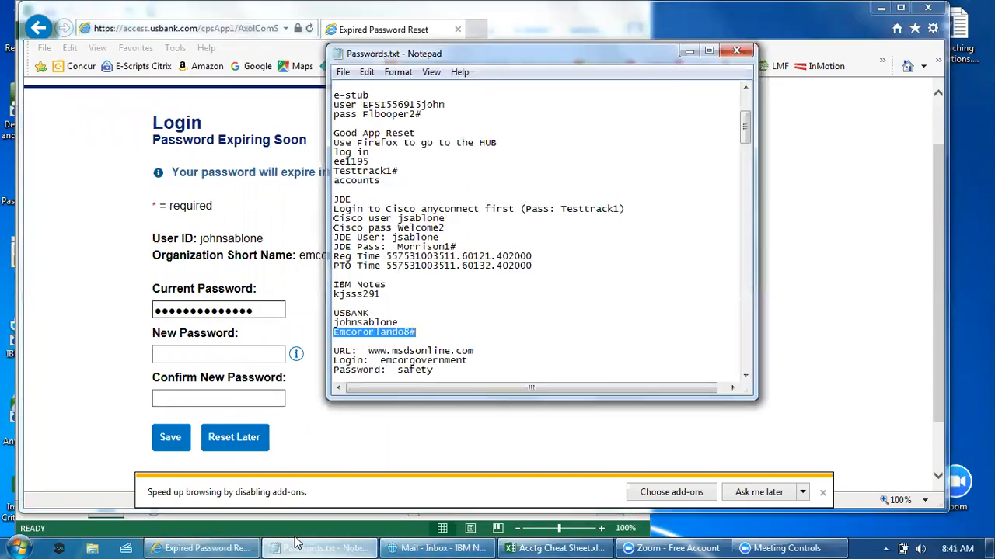
{"action": "left_click", "coordinate": [298, 548]}
Step: Enter the new password, repeat it in the confirmation field and save the password change
{"action": "left_click", "coordinate": [180, 352]}
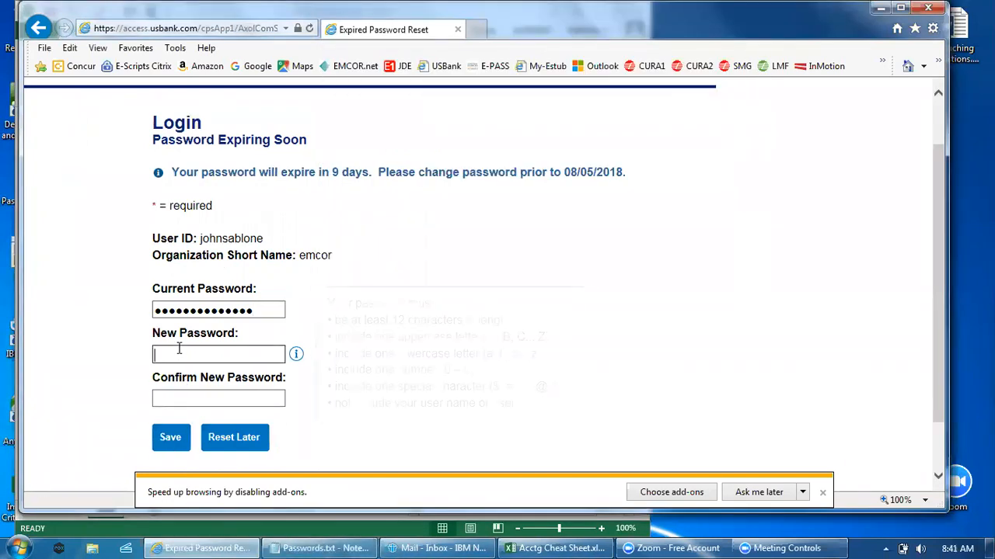
{"action": "key", "text": "ctrl+v"}
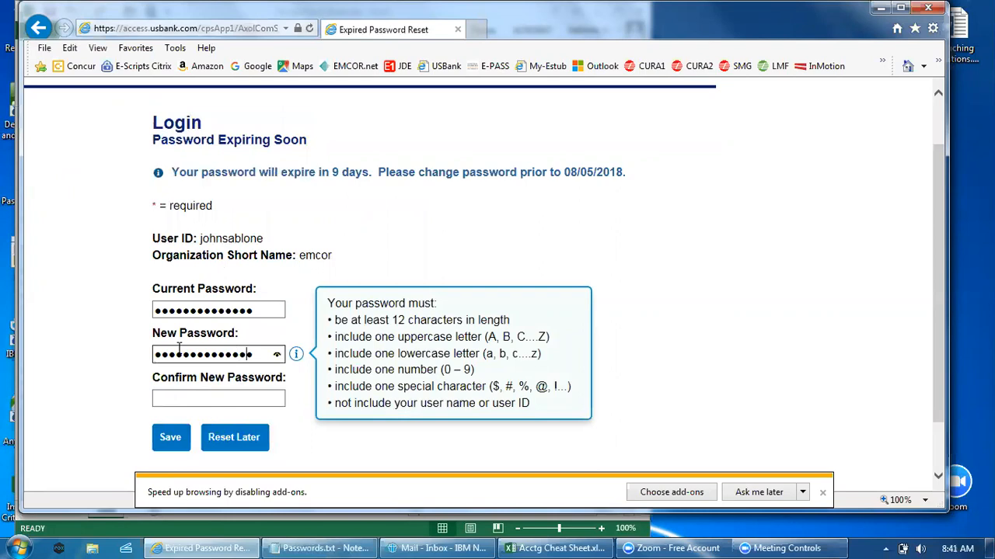
{"action": "left_click", "coordinate": [177, 396]}
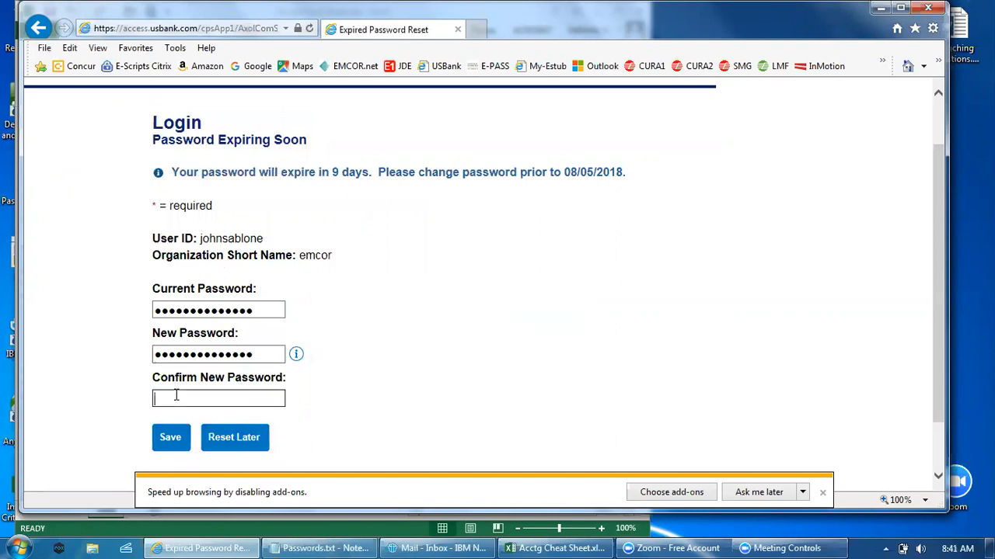
{"action": "key", "text": "ctrl+v"}
{"action": "key", "text": "BackSpace"}
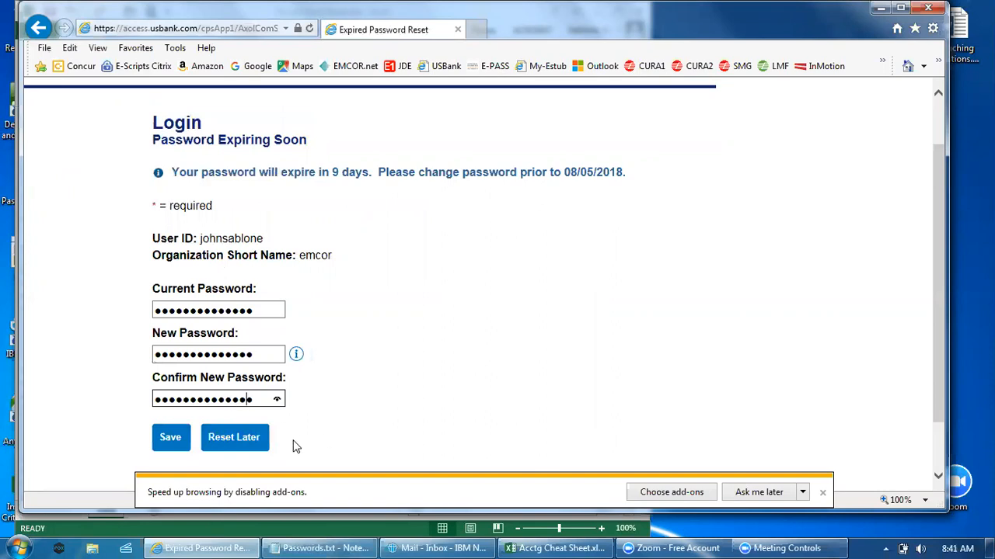
{"action": "left_click", "coordinate": [168, 443]}
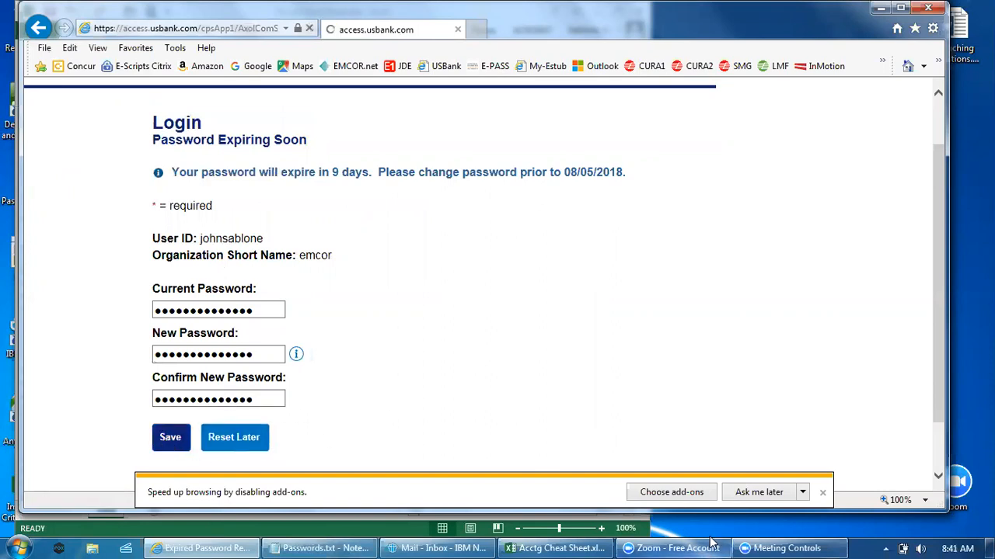
Step: Switch to Passwords.txt in Notepad, update the stored USBANK password, save the file and minimize it
{"action": "left_click", "coordinate": [323, 542]}
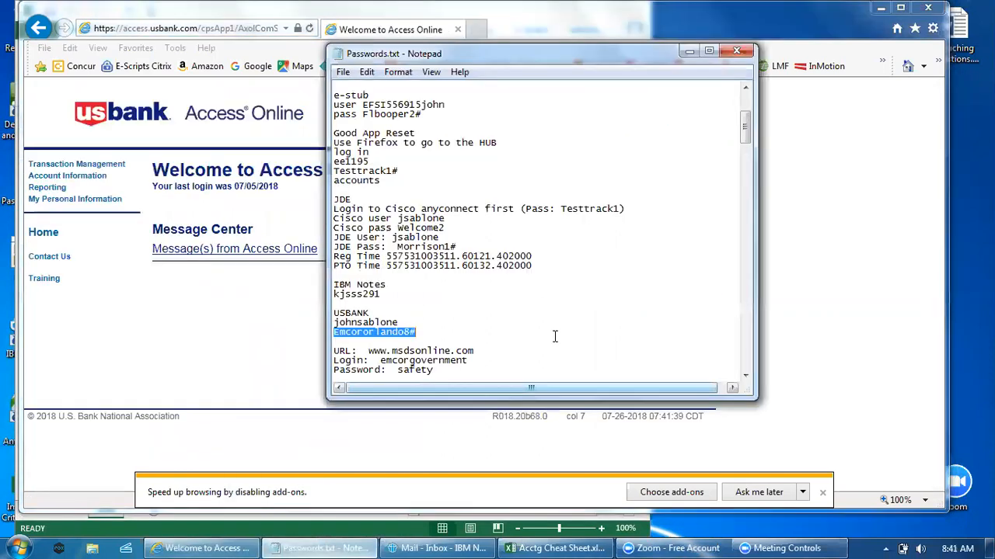
{"action": "left_click", "coordinate": [432, 328]}
{"action": "type", "text": "0"}
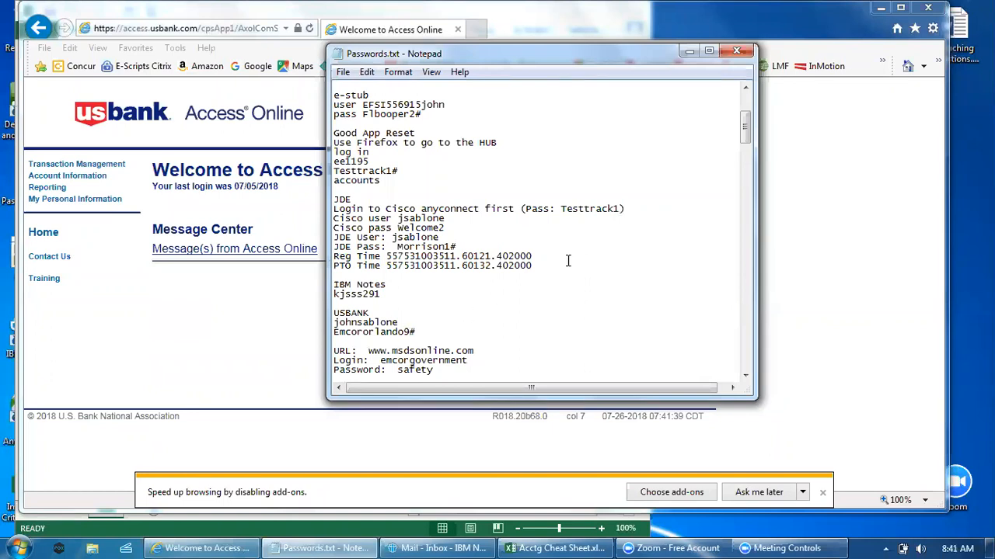
{"action": "left_click", "coordinate": [342, 71]}
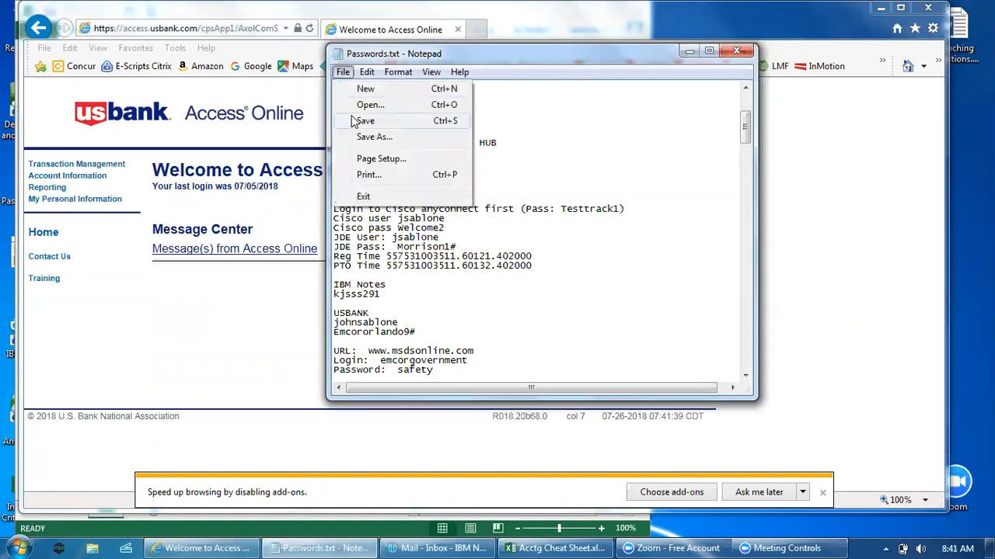
{"action": "left_click", "coordinate": [354, 117]}
{"action": "left_click", "coordinate": [689, 51]}
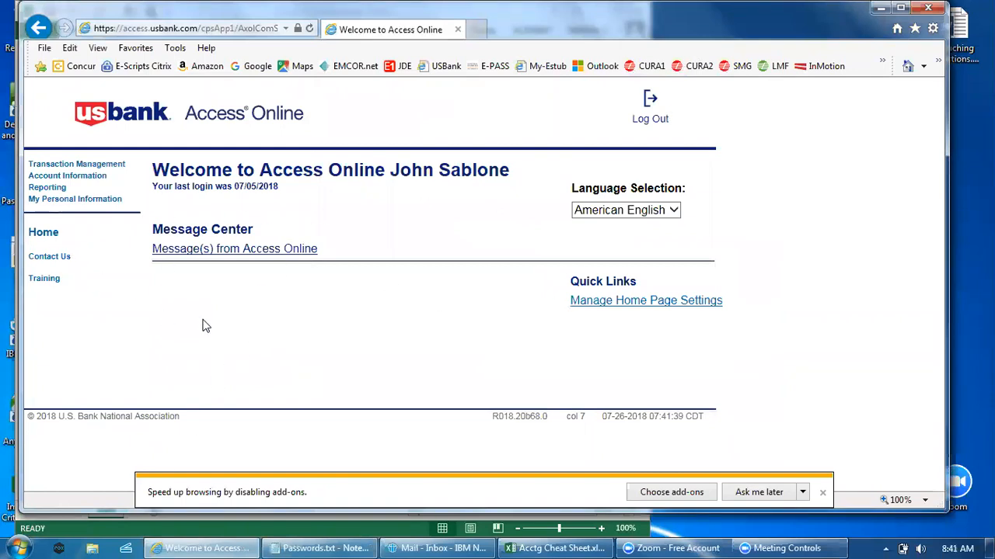
Step: Open the previous cycle's transaction list in Transaction Management for the first Purchasing account
{"action": "left_click", "coordinate": [81, 166]}
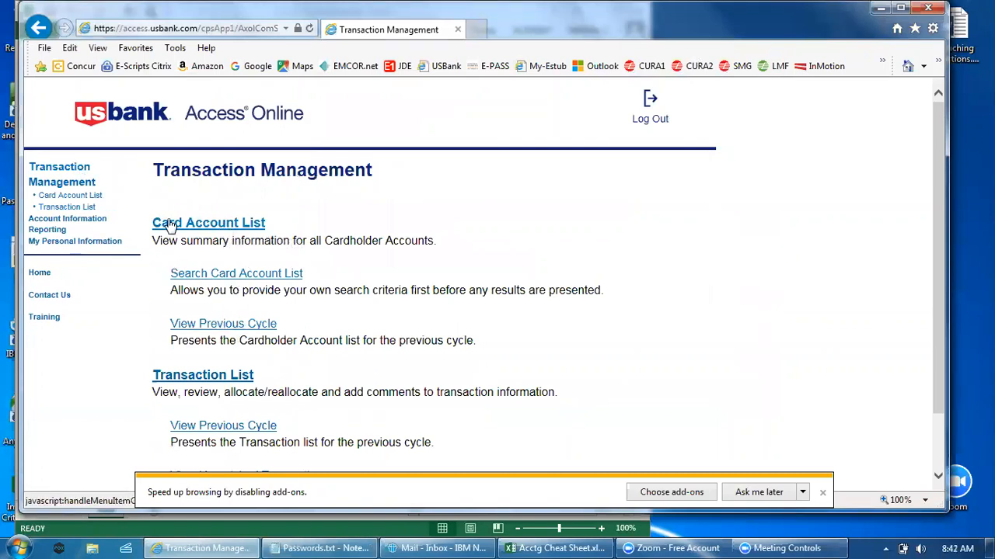
{"action": "scroll", "coordinate": [146, 380], "scroll_direction": "down", "scroll_amount": 2}
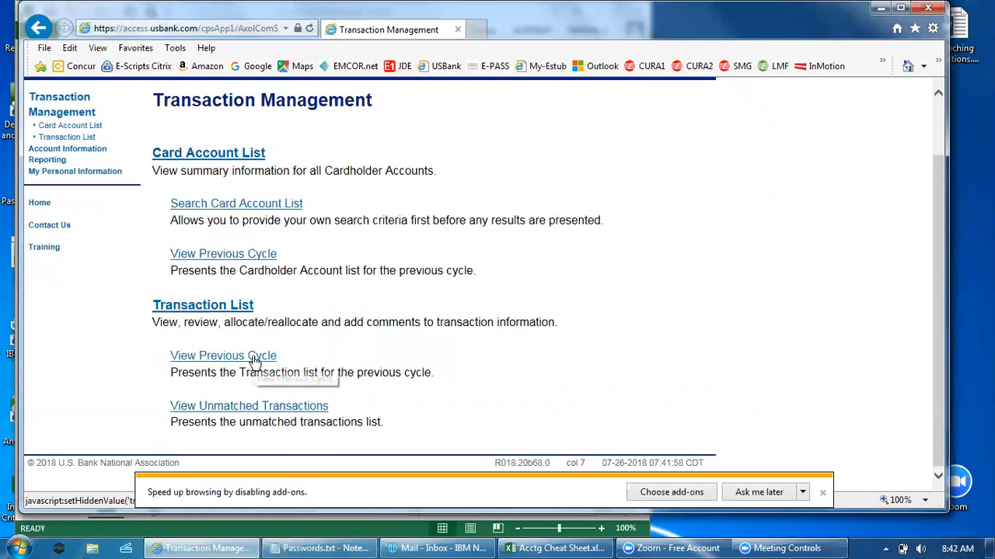
{"action": "left_click", "coordinate": [213, 359]}
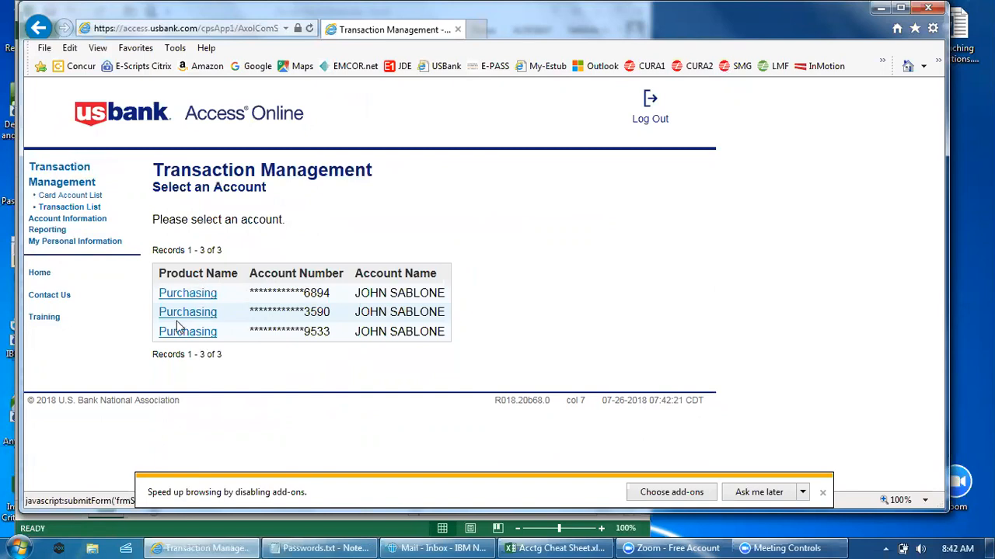
{"action": "left_click", "coordinate": [176, 295]}
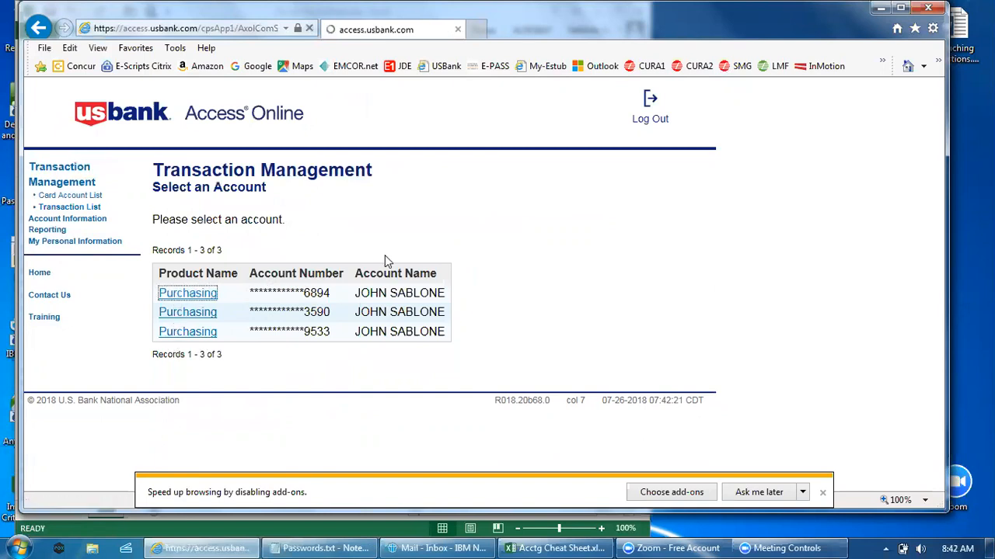
Step: View the available billing cycle close dates in the Card Account Summary without changing the selected cycle
{"action": "scroll", "coordinate": [485, 324], "scroll_direction": "down", "scroll_amount": 2}
{"action": "scroll", "coordinate": [485, 325], "scroll_direction": "down", "scroll_amount": 3}
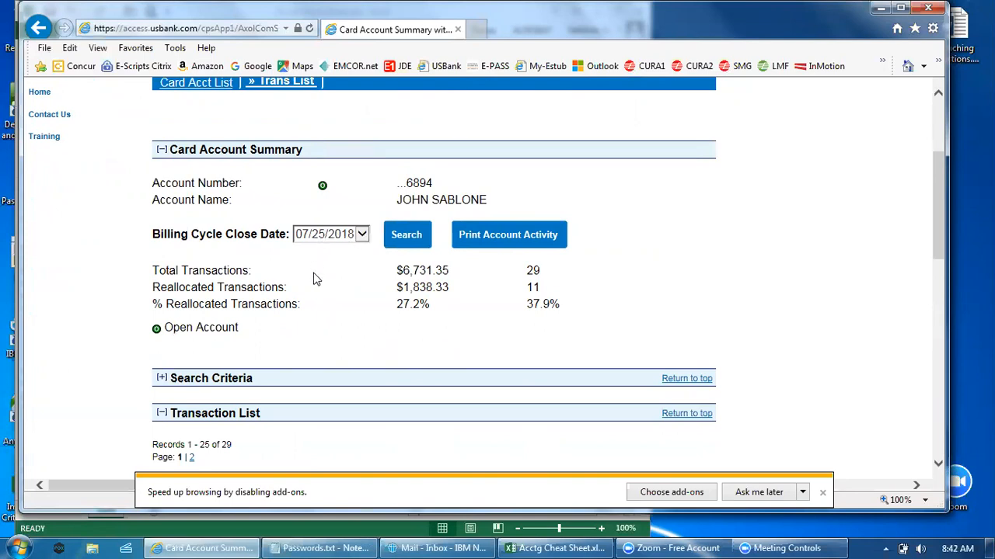
{"action": "left_click", "coordinate": [362, 241]}
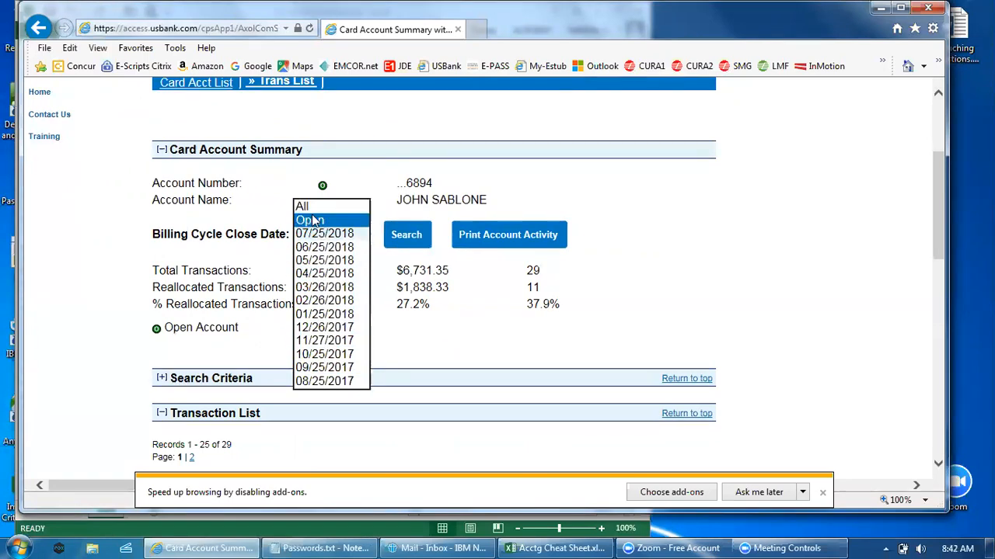
{"action": "left_click", "coordinate": [366, 174]}
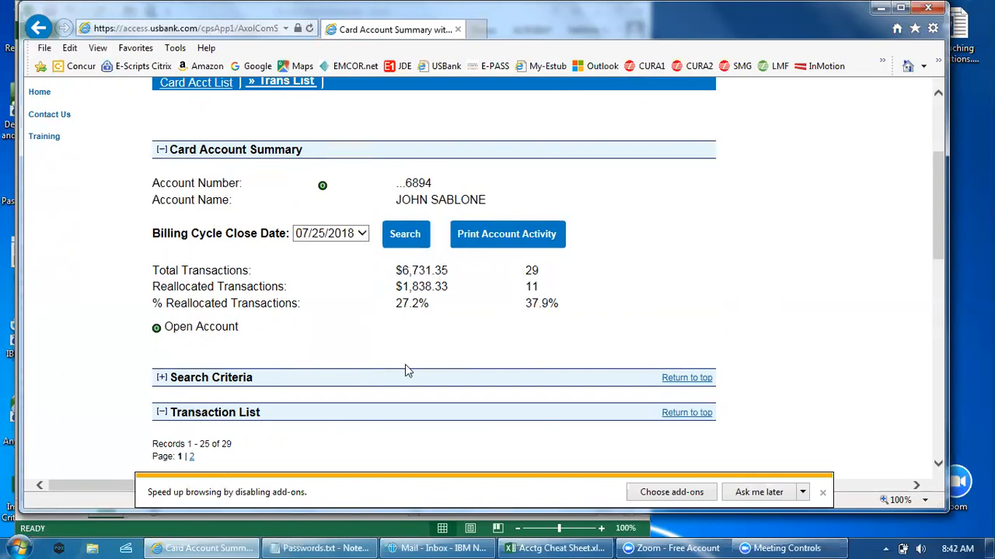
Step: Dismiss the add-ons notification and examine the purchase IDs, reallocation marks and accounting codes in the transaction list
{"action": "scroll", "coordinate": [404, 364], "scroll_direction": "down", "scroll_amount": 5}
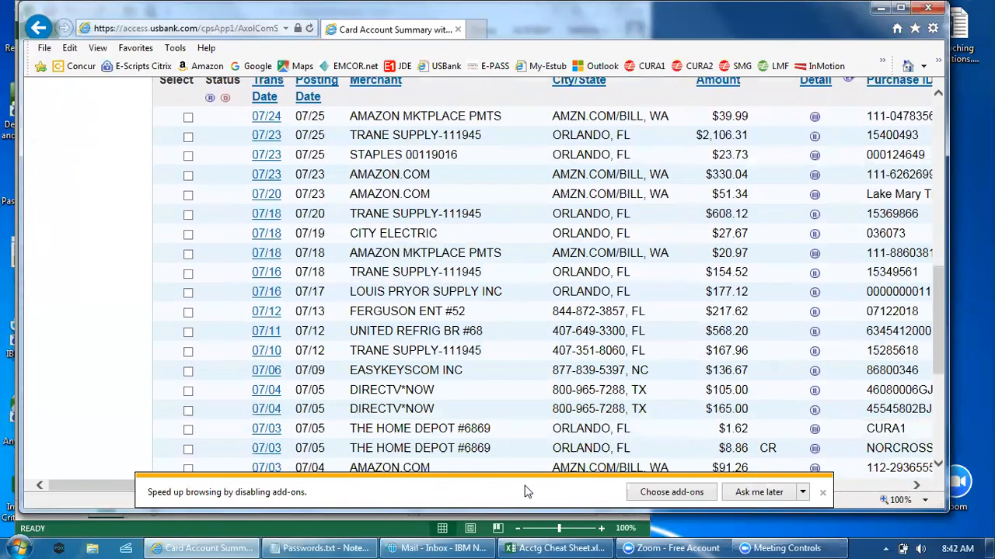
{"action": "left_click", "coordinate": [822, 493]}
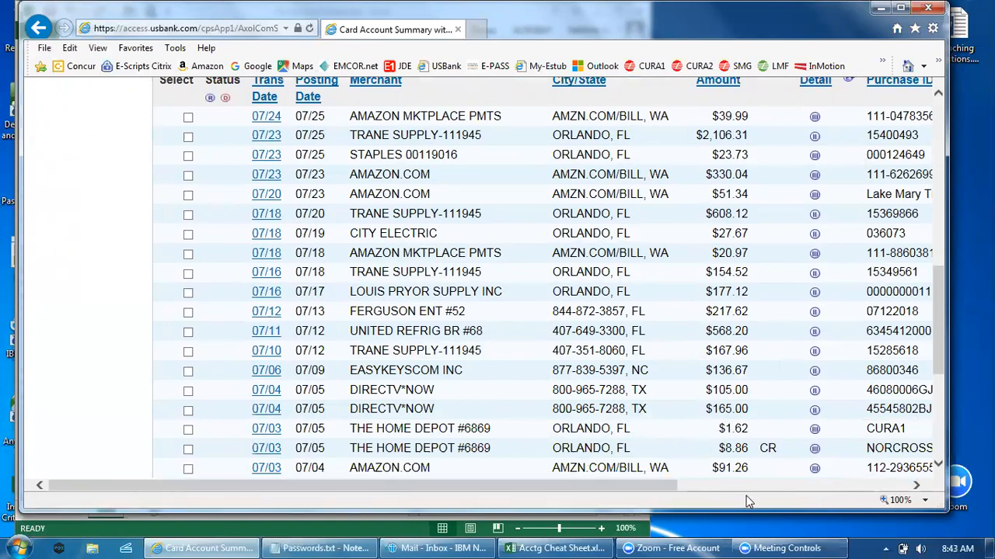
{"action": "left_click_drag", "start_coordinate": [666, 487], "coordinate": [865, 490]}
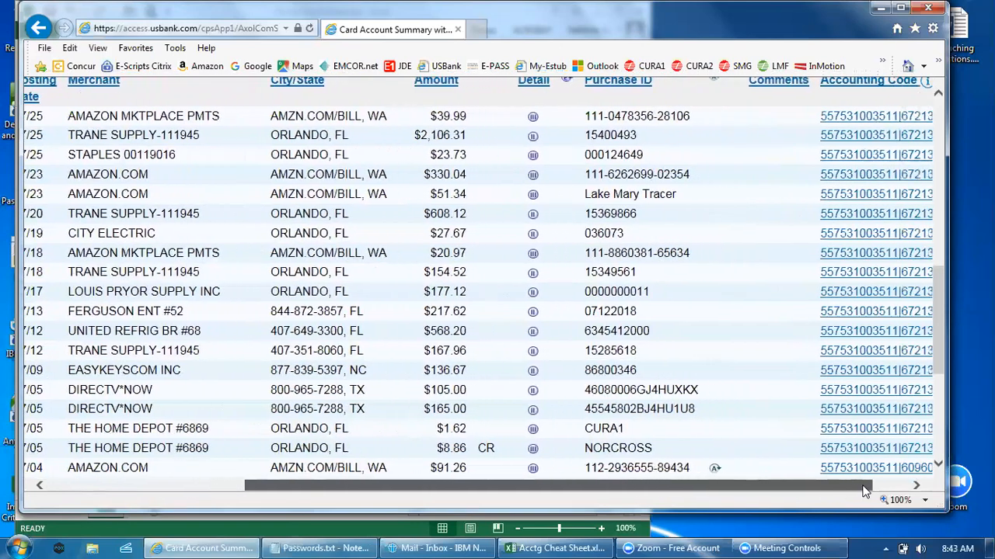
{"action": "scroll", "coordinate": [844, 338], "scroll_direction": "down", "scroll_amount": 3}
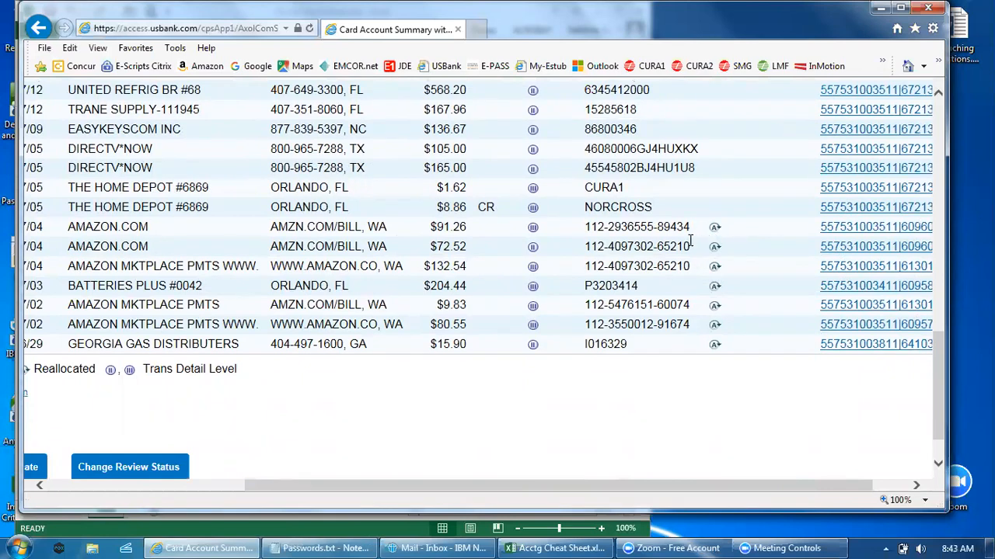
{"action": "scroll", "coordinate": [684, 256], "scroll_direction": "down", "scroll_amount": 1}
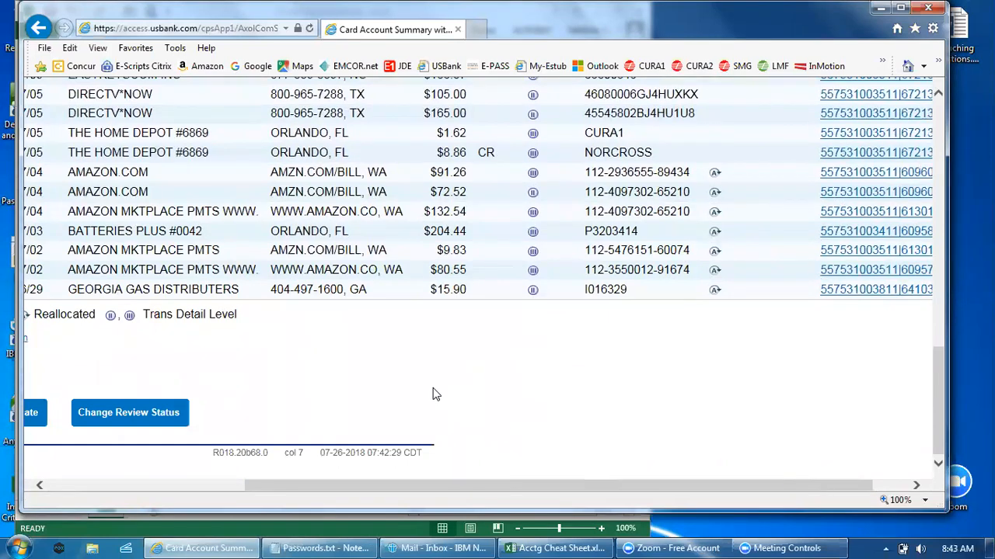
Step: Select the first four transactions: Amazon Mktplace Pmts of 07/24 and Trane Supply, Staples and Amazon.com of 07/23
{"action": "scroll", "coordinate": [357, 318], "scroll_direction": "up", "scroll_amount": 3}
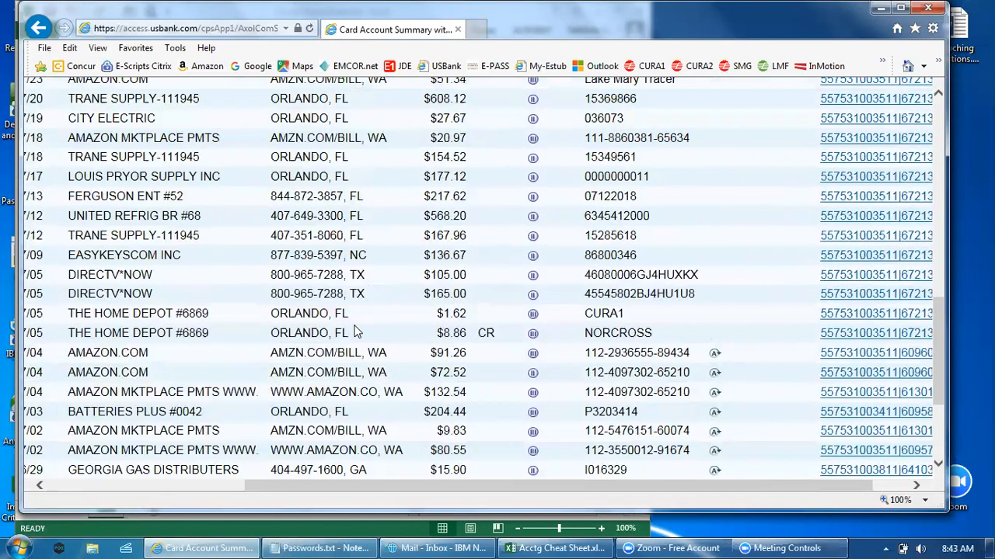
{"action": "left_click_drag", "start_coordinate": [522, 485], "coordinate": [426, 487]}
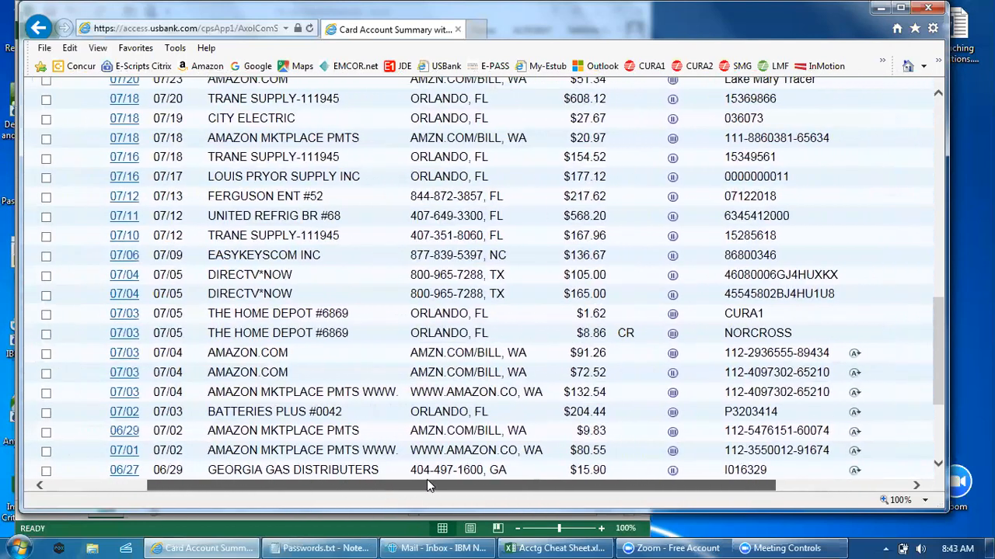
{"action": "scroll", "coordinate": [426, 479], "scroll_direction": "up", "scroll_amount": 4}
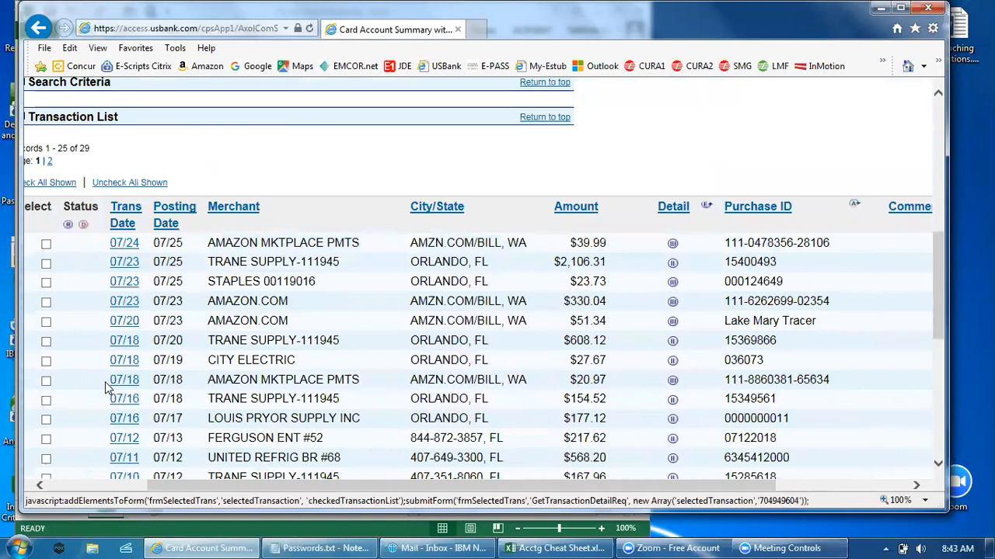
{"action": "left_click", "coordinate": [45, 244]}
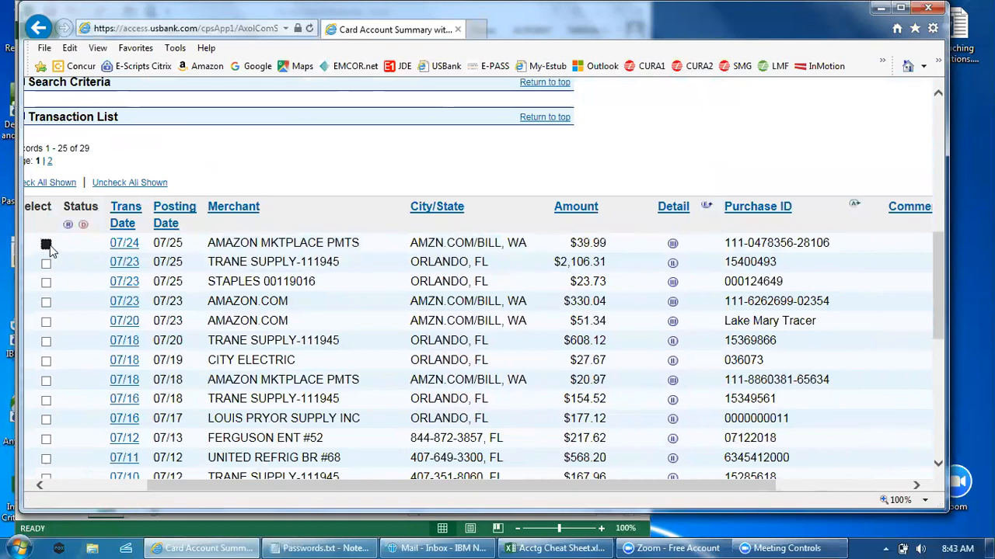
{"action": "left_click", "coordinate": [46, 264]}
{"action": "left_click", "coordinate": [46, 283]}
{"action": "left_click", "coordinate": [45, 302]}
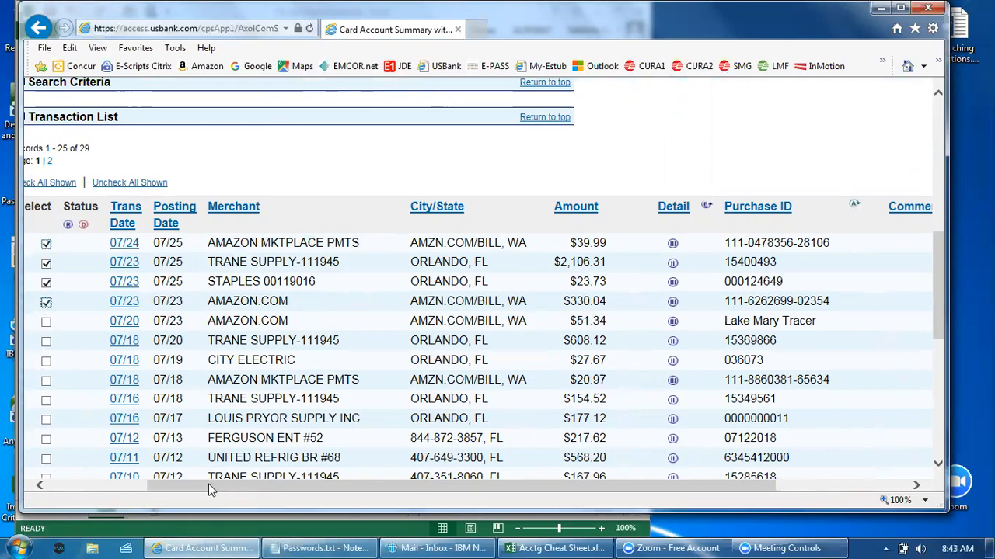
Step: Reduce the selection to only the Trane Supply transaction of 07/23 for $2,106.31
{"action": "left_click_drag", "start_coordinate": [210, 484], "coordinate": [141, 487]}
{"action": "left_click", "coordinate": [147, 263]}
{"action": "left_click", "coordinate": [147, 302]}
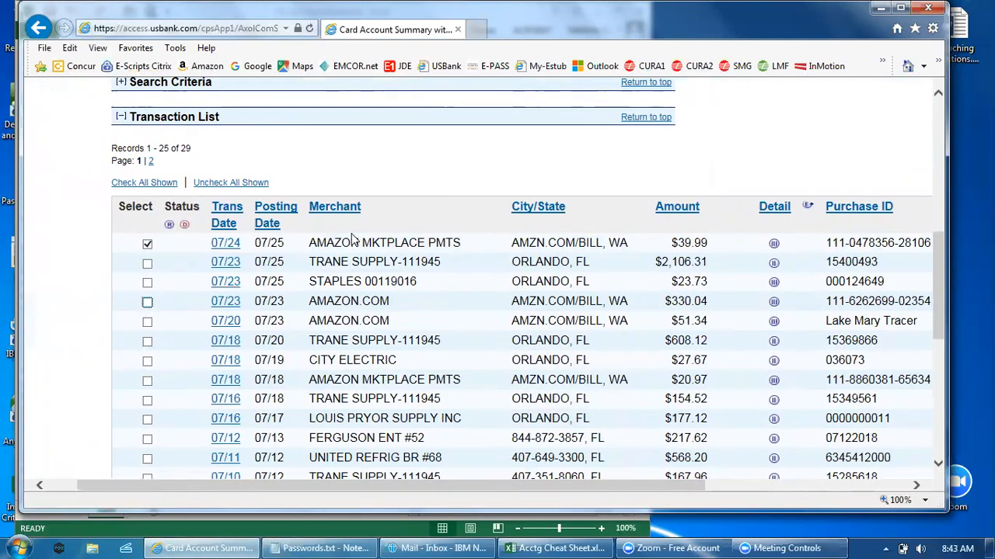
{"action": "left_click", "coordinate": [147, 245]}
{"action": "left_click", "coordinate": [146, 264]}
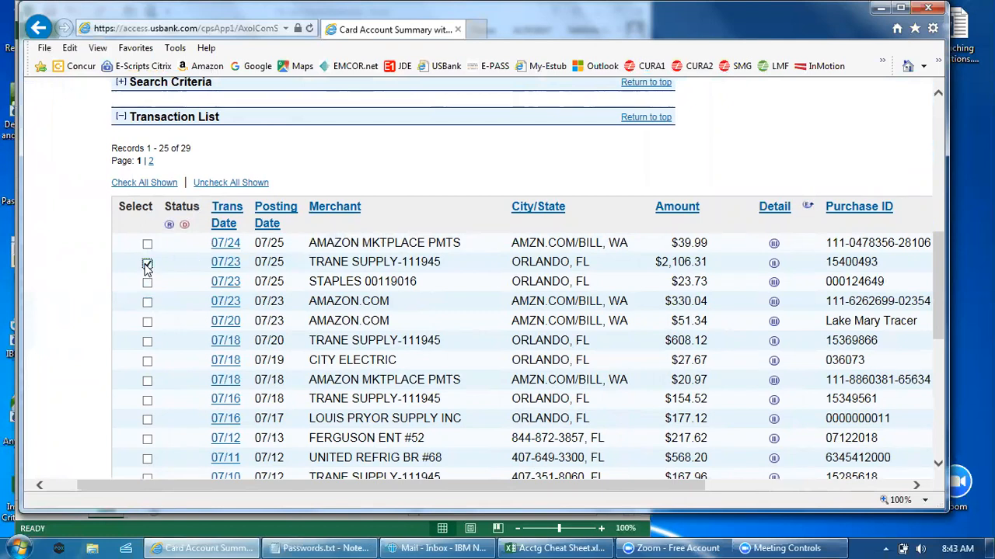
Step: Open the reallocation worksheet for the selected Trane Supply transaction
{"action": "scroll", "coordinate": [299, 272], "scroll_direction": "up", "scroll_amount": 2}
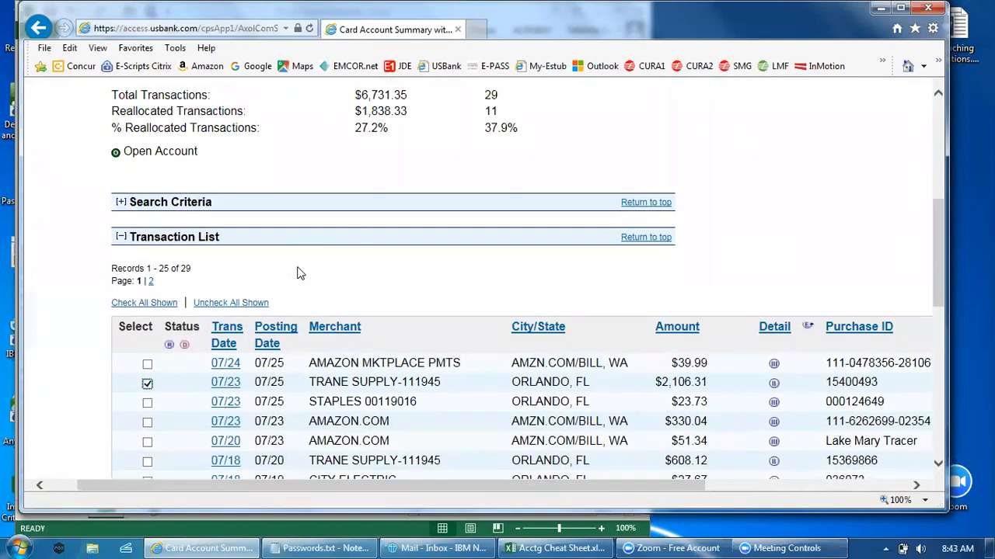
{"action": "scroll", "coordinate": [299, 272], "scroll_direction": "down", "scroll_amount": 9}
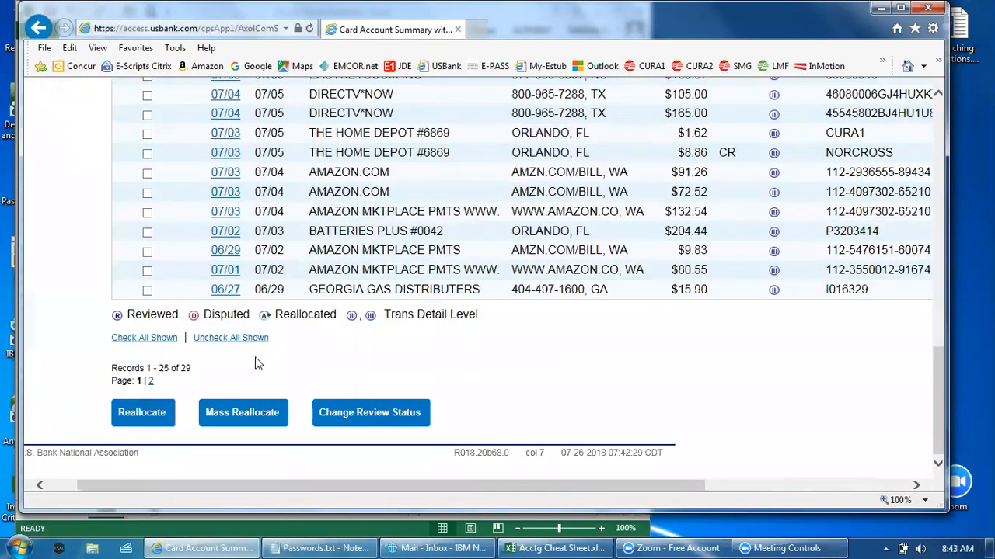
{"action": "left_click", "coordinate": [129, 416]}
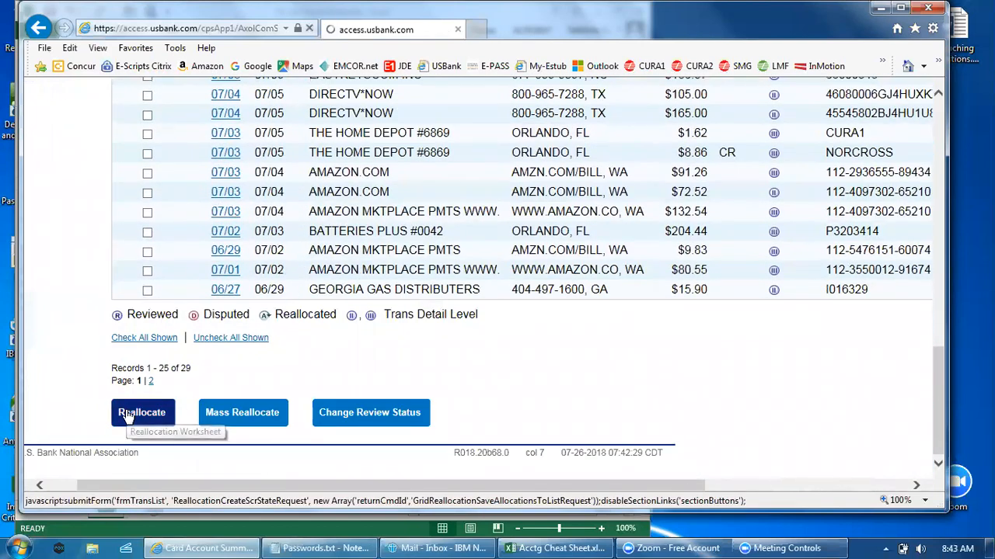
{"action": "scroll", "coordinate": [342, 369], "scroll_direction": "down", "scroll_amount": 3}
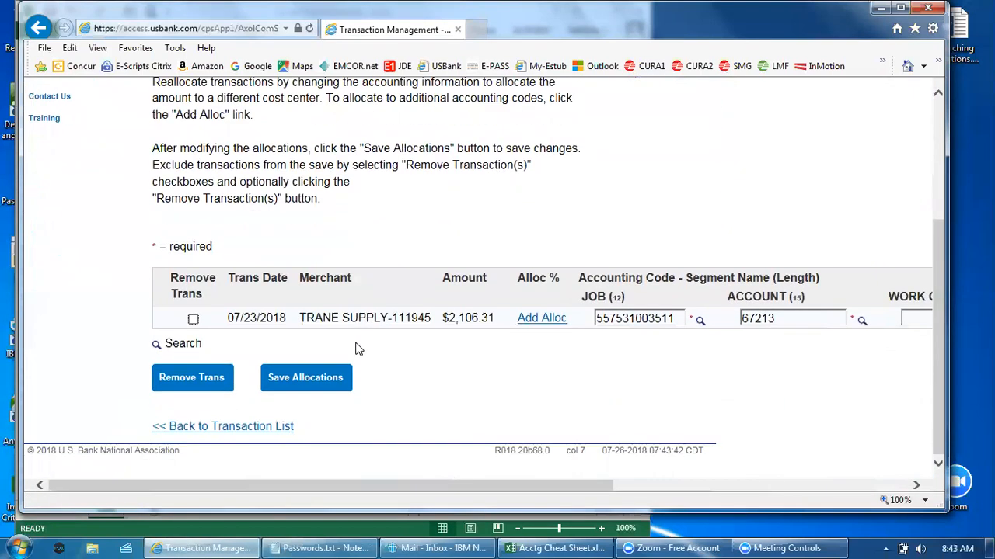
Step: Clear the ACCOUNT segment of the Trane Supply transaction's accounting code
{"action": "left_click_drag", "start_coordinate": [483, 486], "coordinate": [534, 495]}
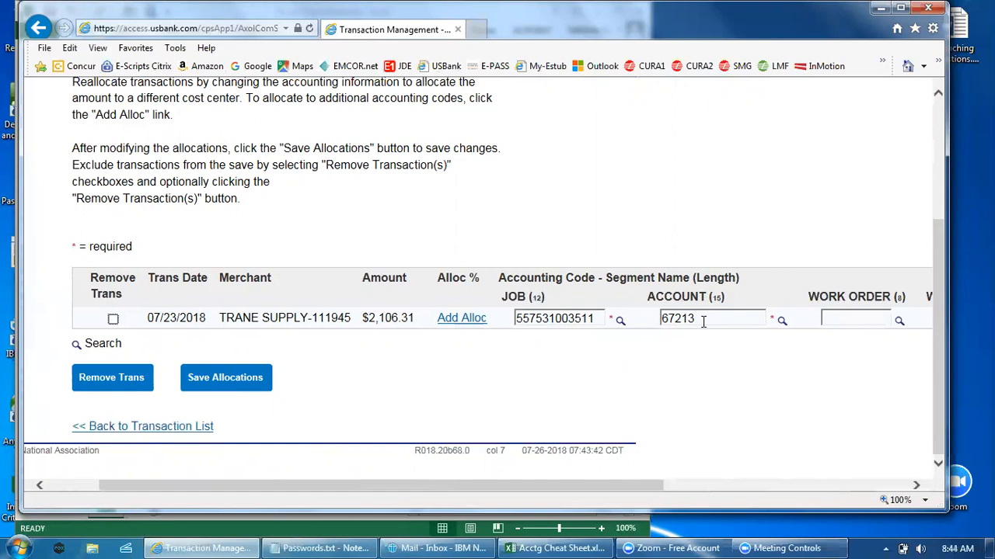
{"action": "double_click", "coordinate": [678, 318]}
{"action": "key", "text": "BackSpace"}
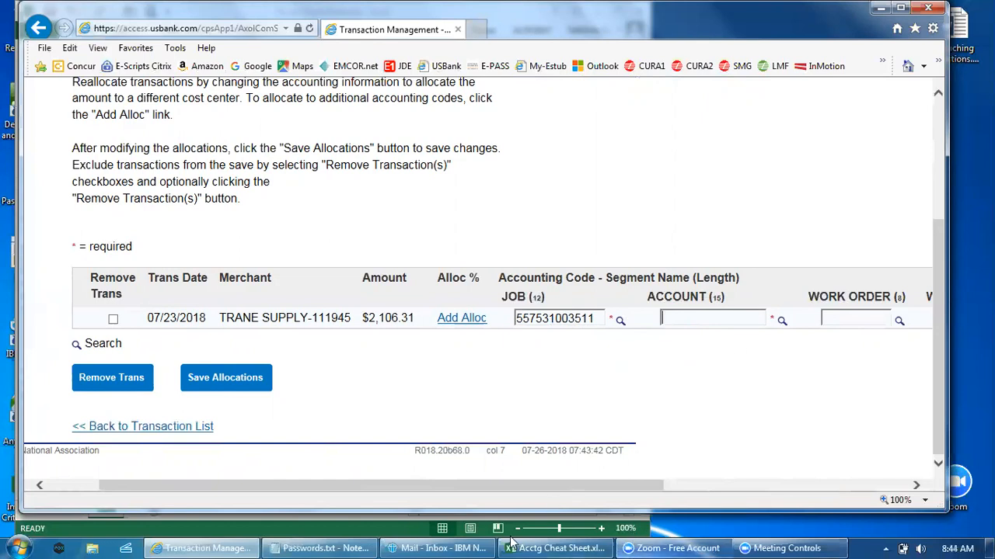
Step: Switch to the Acctg Cheat Sheet workbook in Excel and highlight the Business Unit codes in C2:C10
{"action": "mouse_move", "coordinate": [529, 544]}
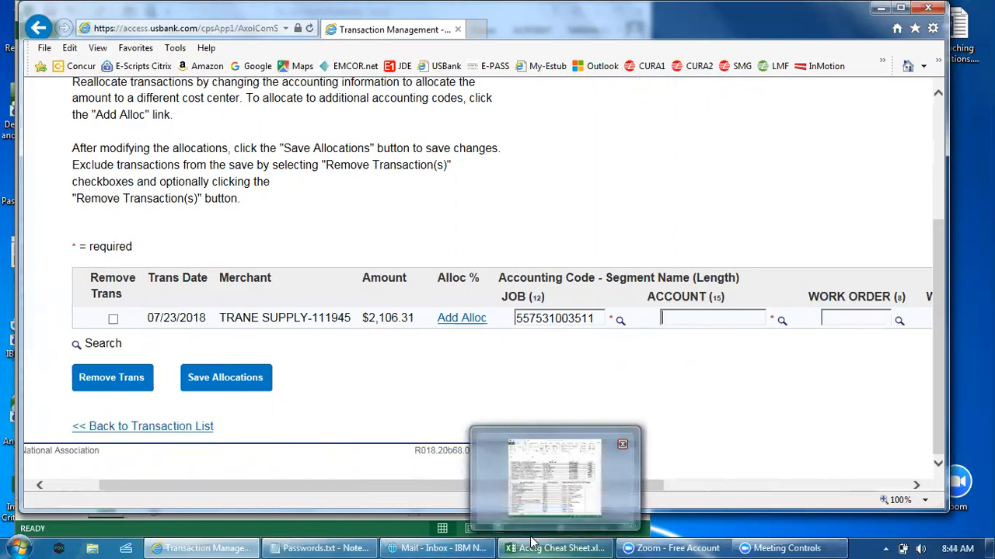
{"action": "left_click", "coordinate": [510, 509]}
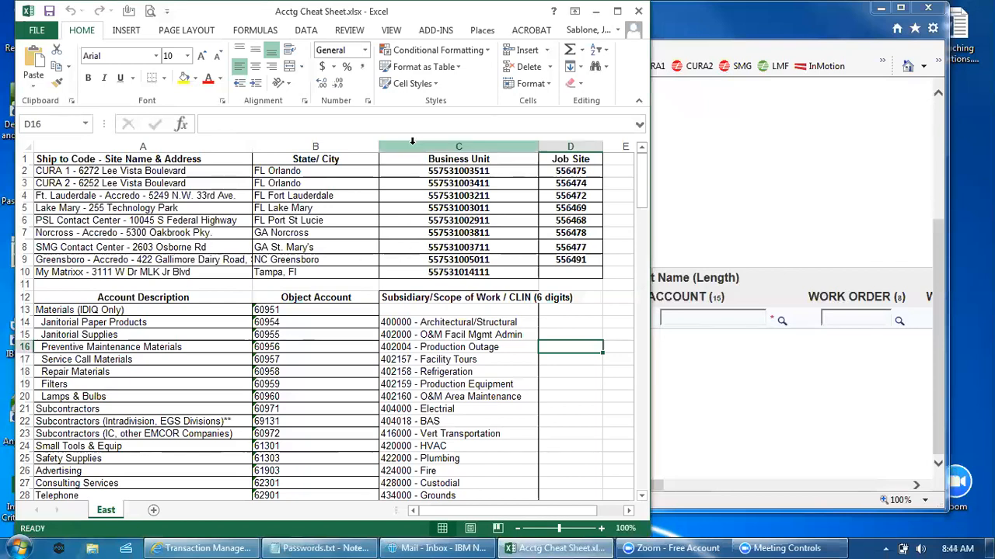
{"action": "left_click_drag", "start_coordinate": [430, 170], "coordinate": [427, 260]}
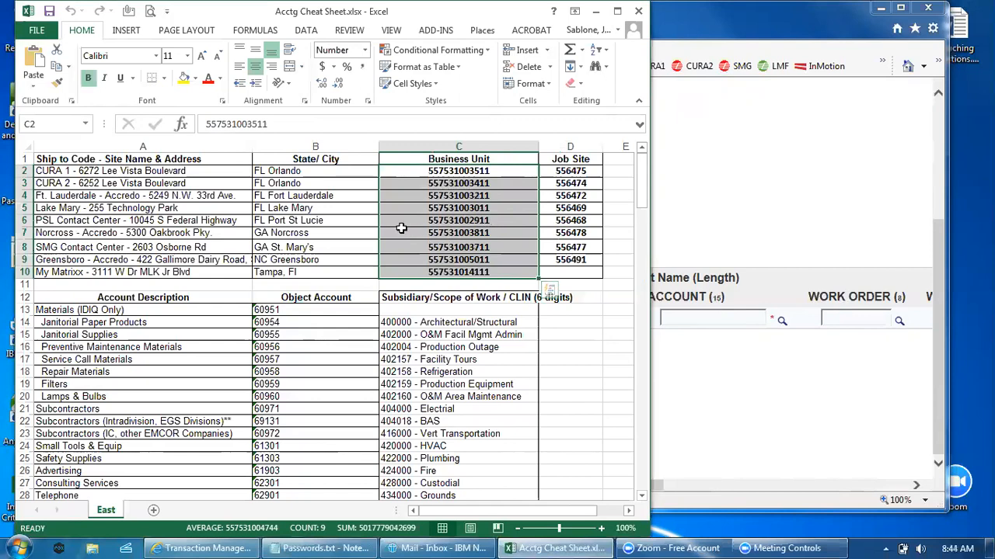
Step: Examine the account descriptions, Object Account codes and scope-of-work codes, including the Office Supplies code in B29 and the Equipment Rental row
{"action": "scroll", "coordinate": [293, 358], "scroll_direction": "down", "scroll_amount": 2}
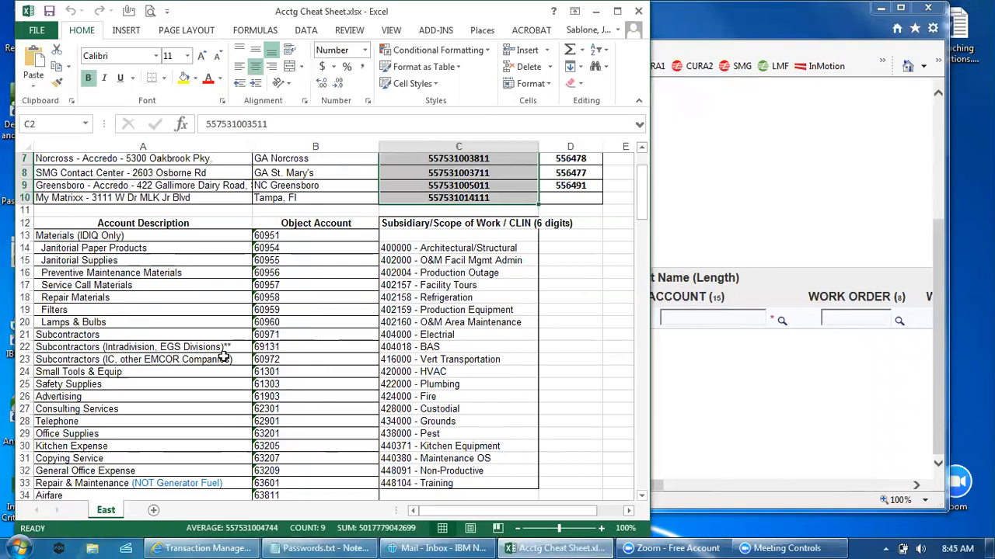
{"action": "scroll", "coordinate": [196, 335], "scroll_direction": "down", "scroll_amount": 1}
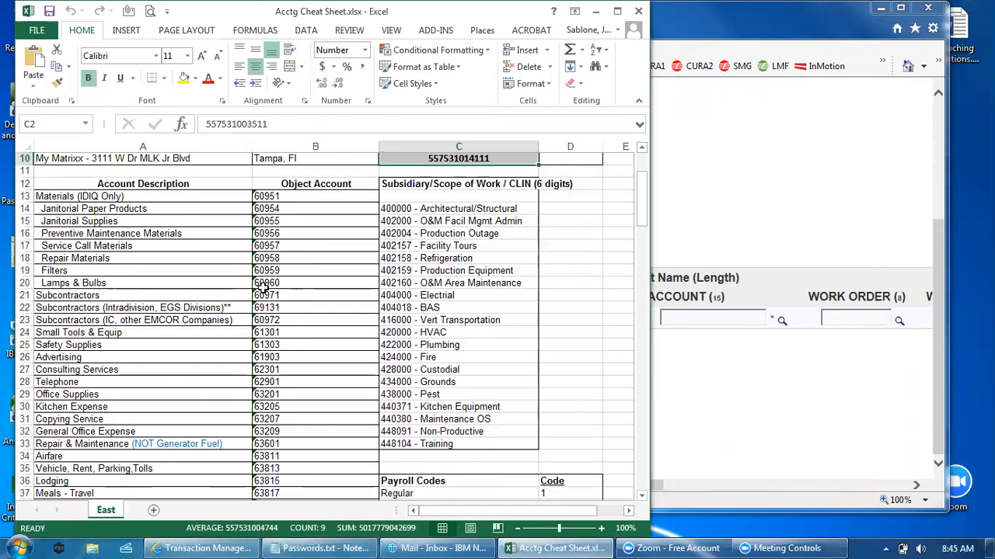
{"action": "scroll", "coordinate": [264, 286], "scroll_direction": "down", "scroll_amount": 1}
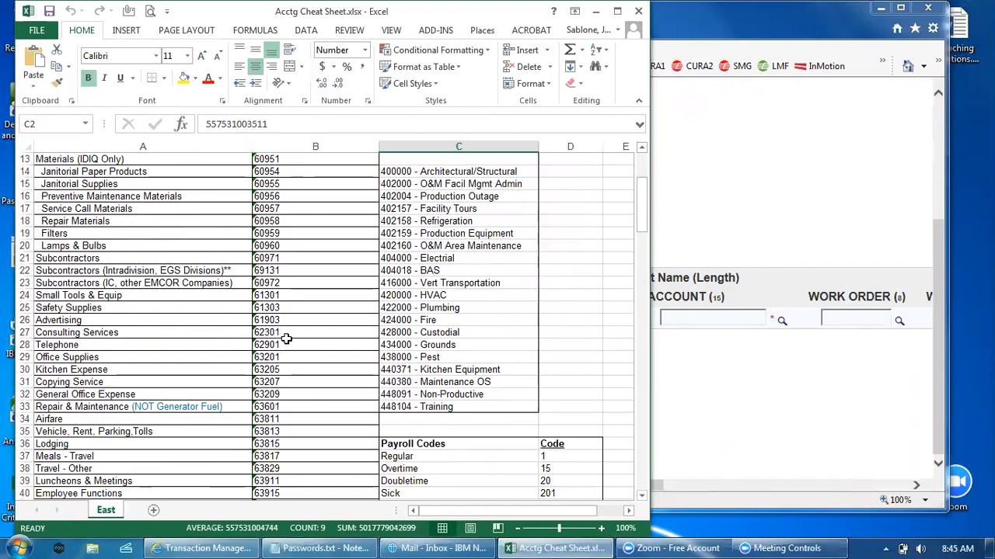
{"action": "left_click", "coordinate": [191, 359]}
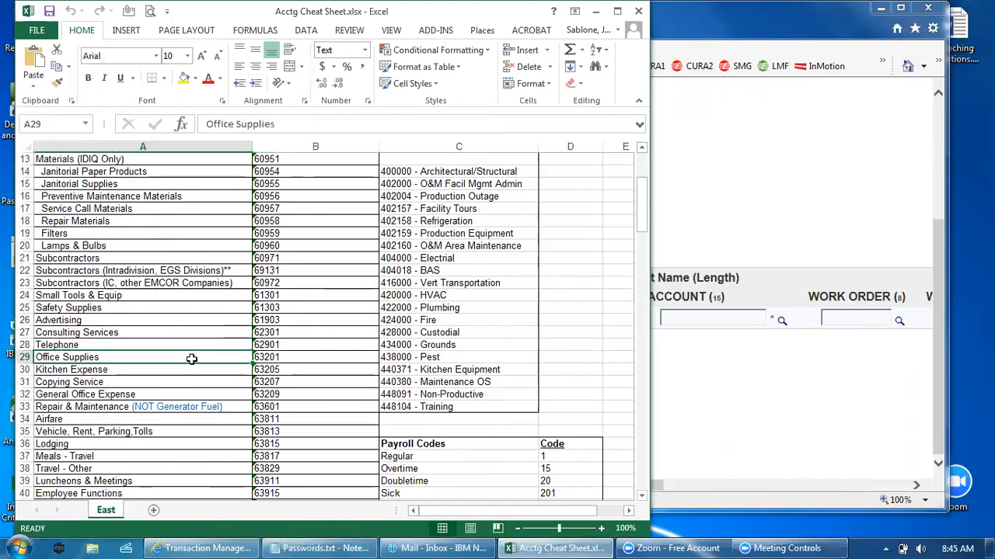
{"action": "left_click", "coordinate": [269, 359]}
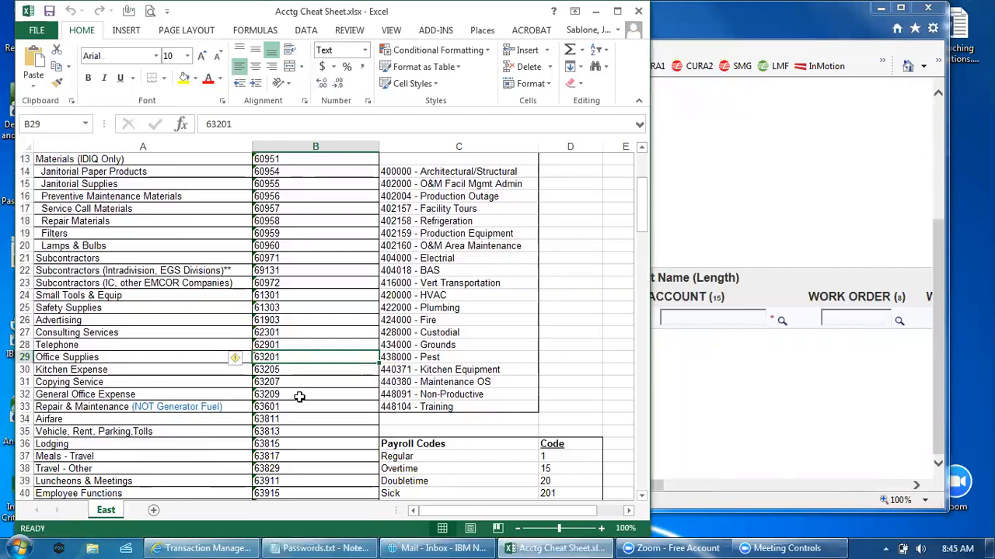
{"action": "scroll", "coordinate": [297, 397], "scroll_direction": "down", "scroll_amount": 1}
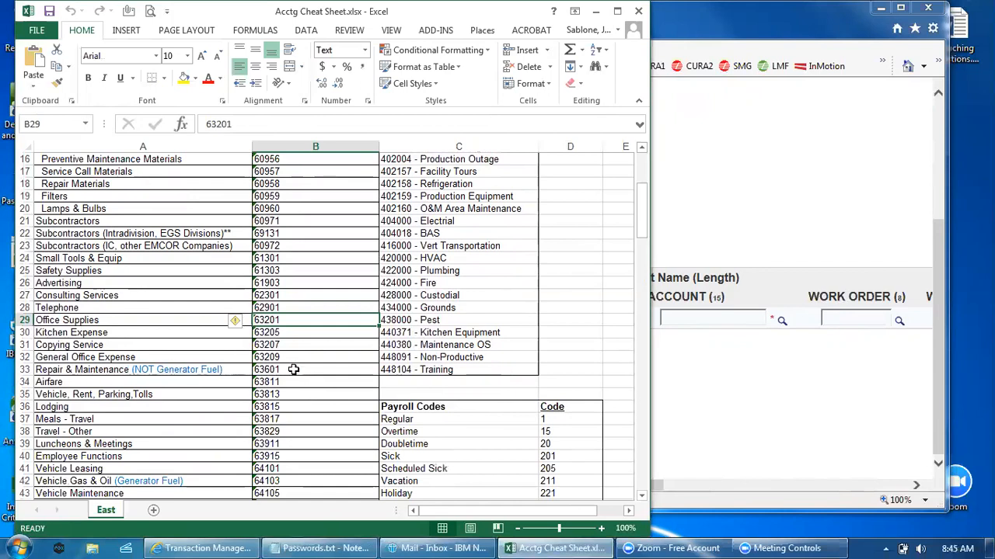
{"action": "scroll", "coordinate": [352, 378], "scroll_direction": "down", "scroll_amount": 2}
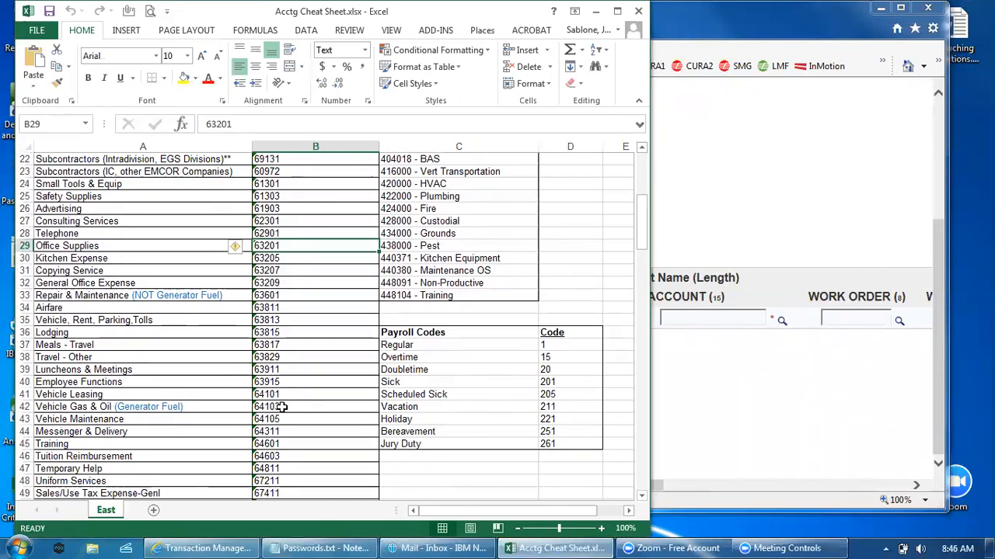
{"action": "scroll", "coordinate": [286, 408], "scroll_direction": "down", "scroll_amount": 2}
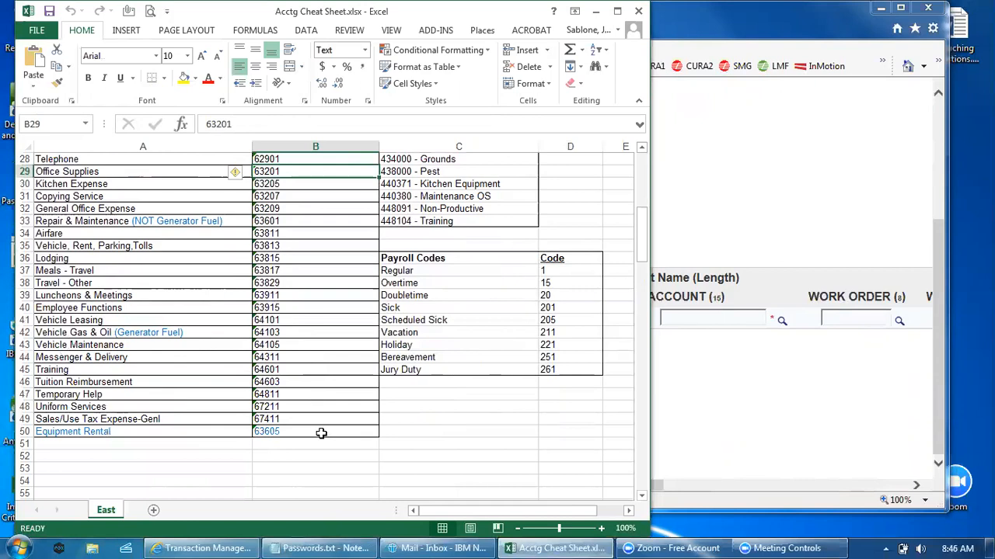
{"action": "scroll", "coordinate": [321, 433], "scroll_direction": "up", "scroll_amount": 6}
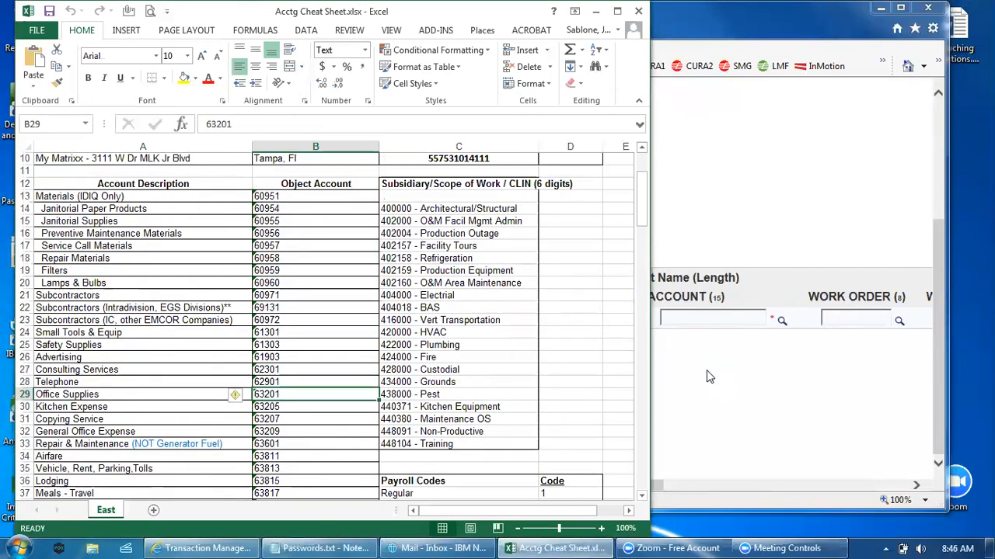
{"action": "left_click", "coordinate": [708, 377]}
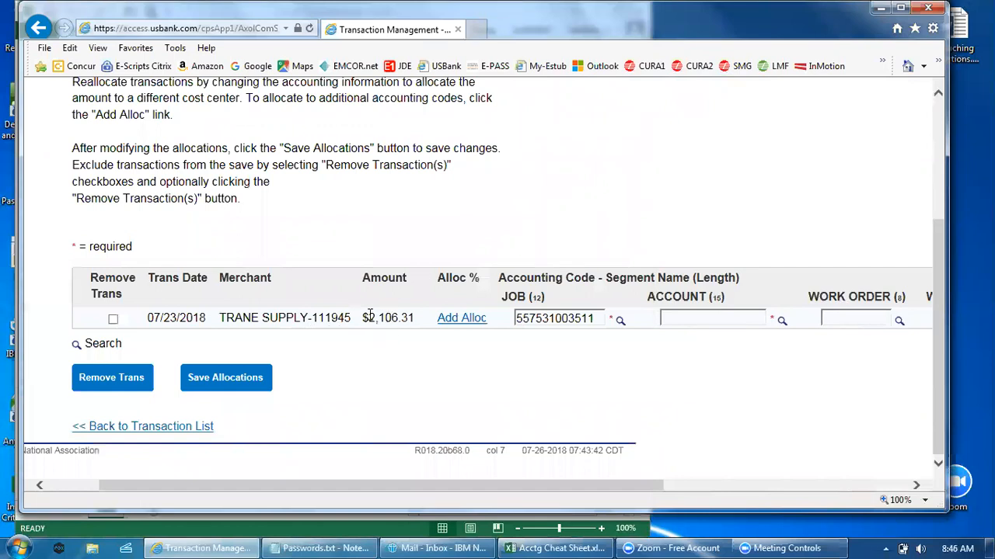
{"action": "left_click", "coordinate": [577, 319]}
{"action": "key", "text": "Delete"}
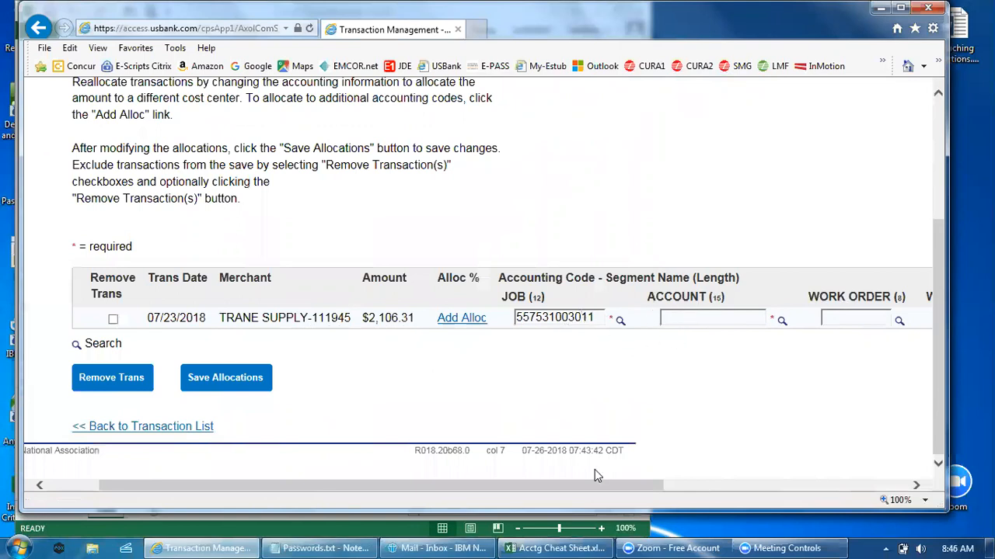
Step: Look up the Repair Materials object account in the Excel cheat sheet and enter "60958." as the transaction's ACCOUNT segment
{"action": "left_click", "coordinate": [564, 546]}
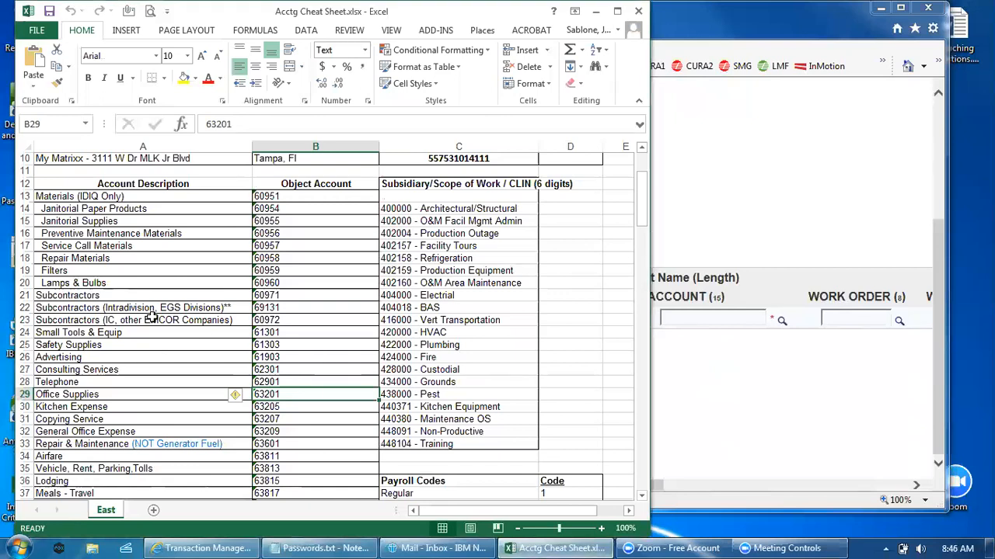
{"action": "left_click", "coordinate": [266, 258]}
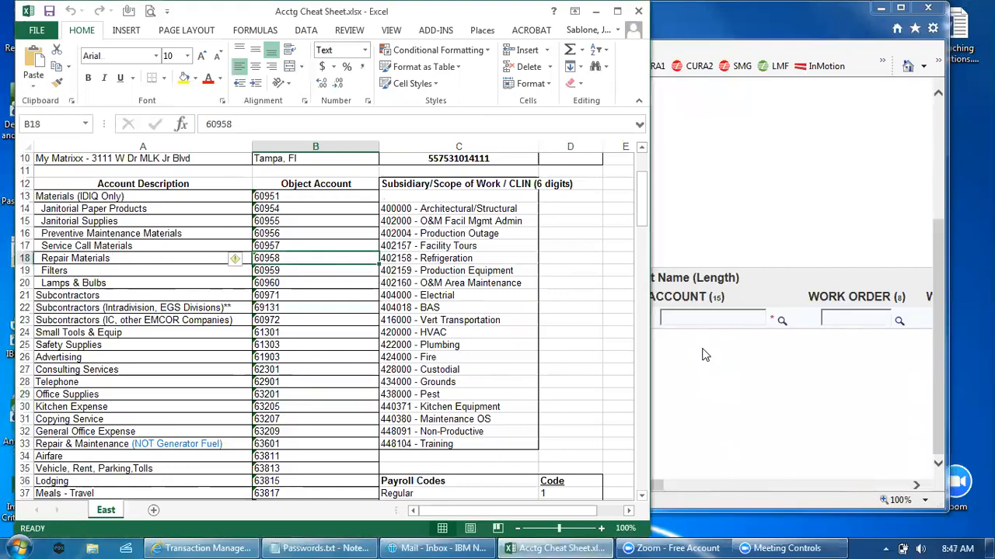
{"action": "left_click", "coordinate": [703, 391]}
{"action": "left_click", "coordinate": [682, 317]}
{"action": "type", "text": "60958."}
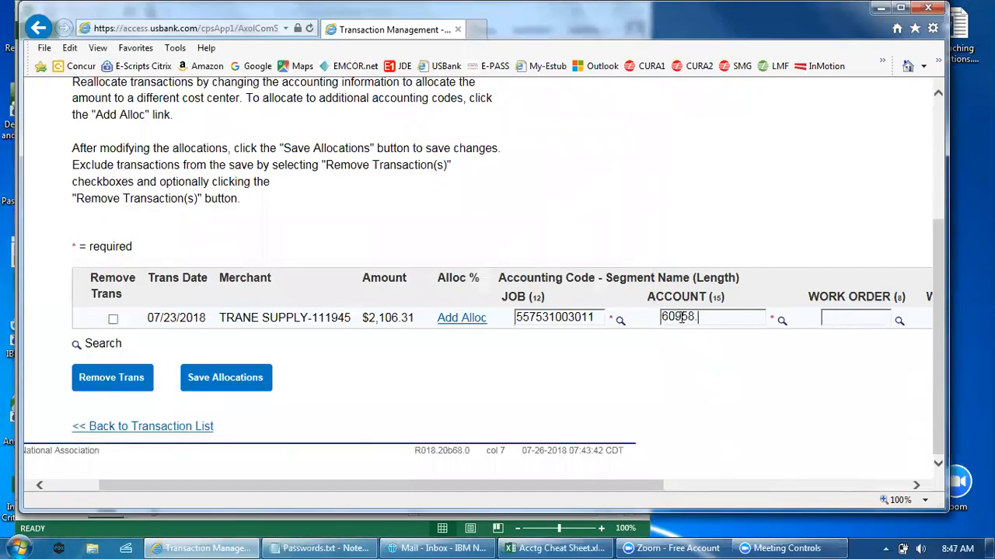
Step: Consult the cheat sheet for the HVAC scope-of-work code and append it to the ACCOUNT segment, making 60958.420000
{"action": "left_click", "coordinate": [568, 548]}
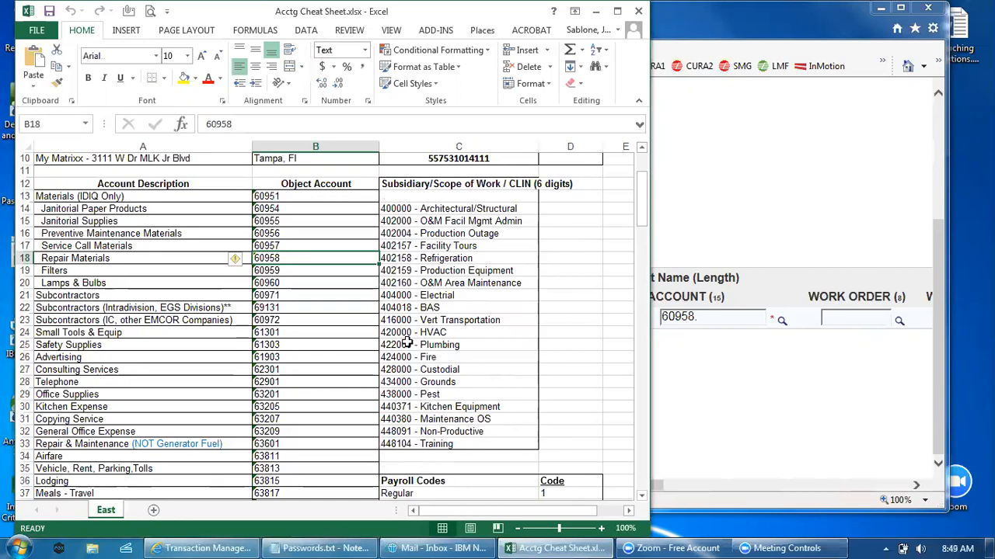
{"action": "left_click", "coordinate": [709, 316]}
{"action": "type", "text": "420000"}
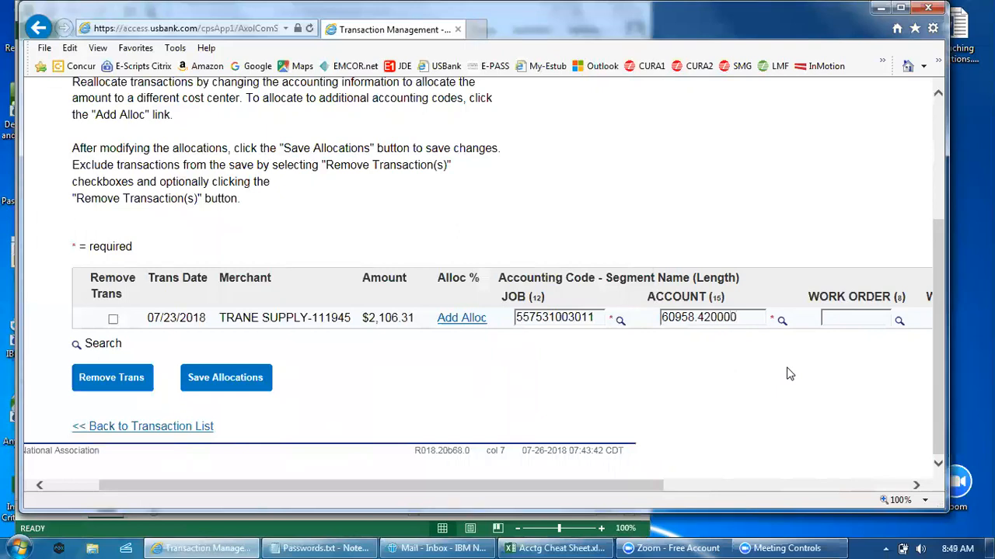
Step: Leave the WORK ORDER and WO TYPE segments blank and save the Trane Supply allocation
{"action": "left_click_drag", "start_coordinate": [638, 486], "coordinate": [772, 487]}
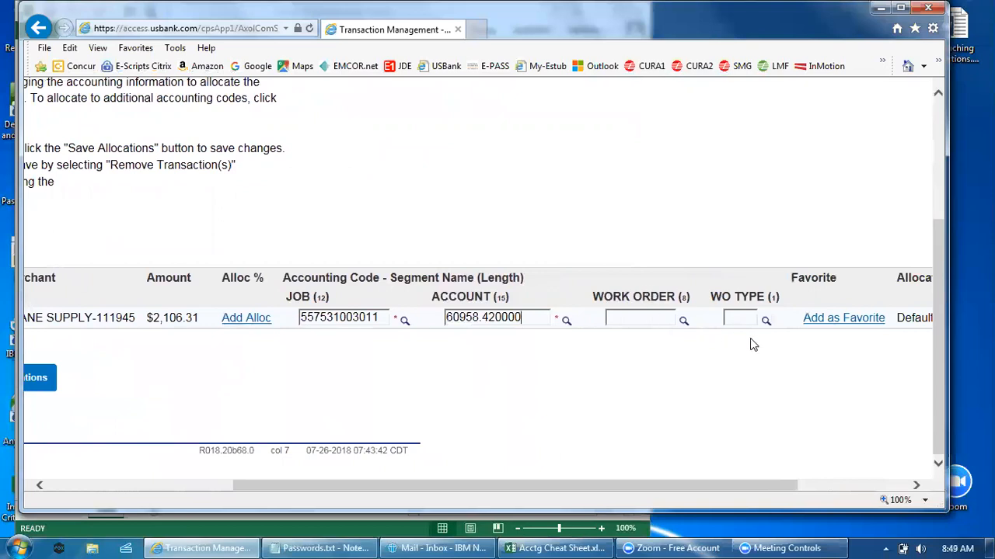
{"action": "left_click_drag", "start_coordinate": [657, 489], "coordinate": [310, 477]}
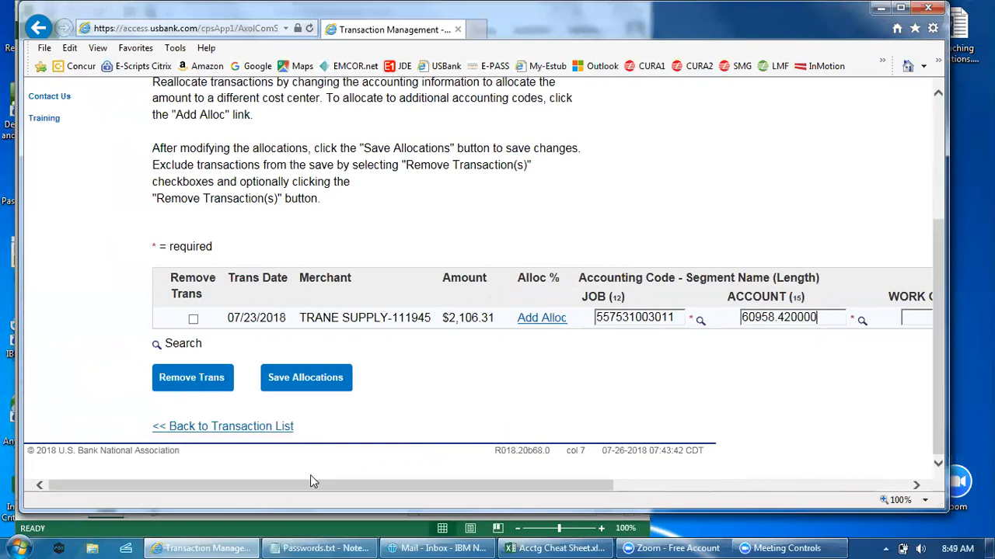
{"action": "left_click", "coordinate": [275, 381]}
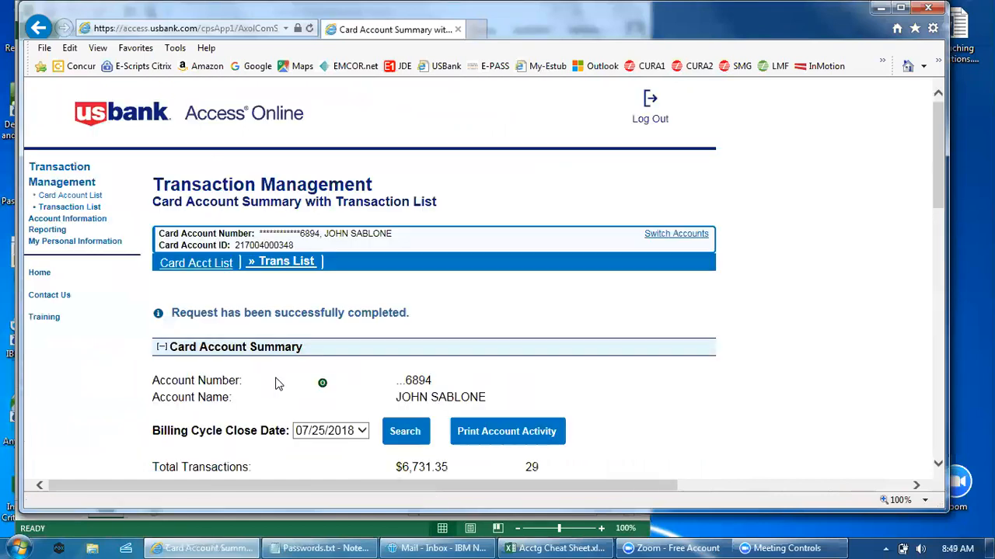
Step: Examine the reallocated totals in the account summary and the Trane Supply row's reallocation mark and accounting code in the transaction list
{"action": "scroll", "coordinate": [390, 365], "scroll_direction": "down", "scroll_amount": 2}
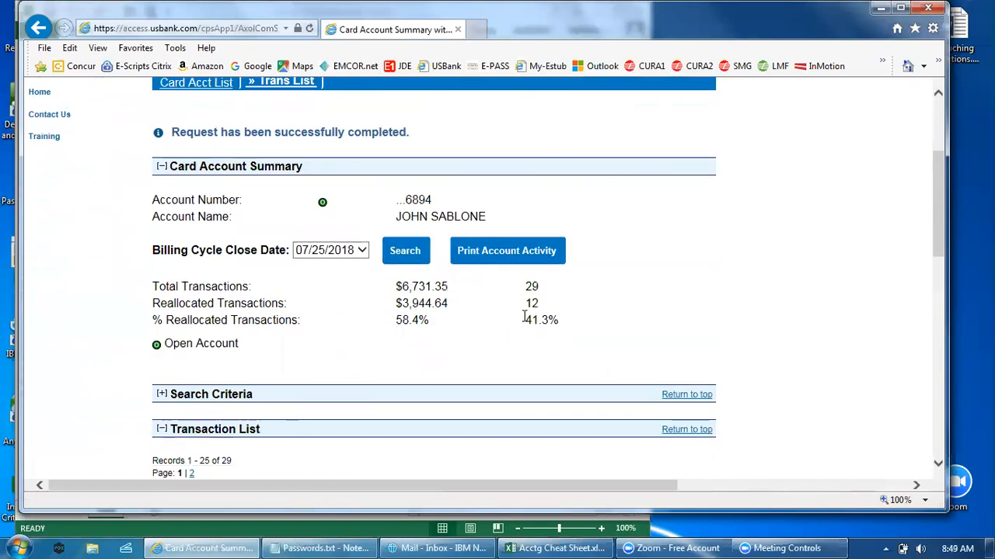
{"action": "scroll", "coordinate": [536, 366], "scroll_direction": "down", "scroll_amount": 3}
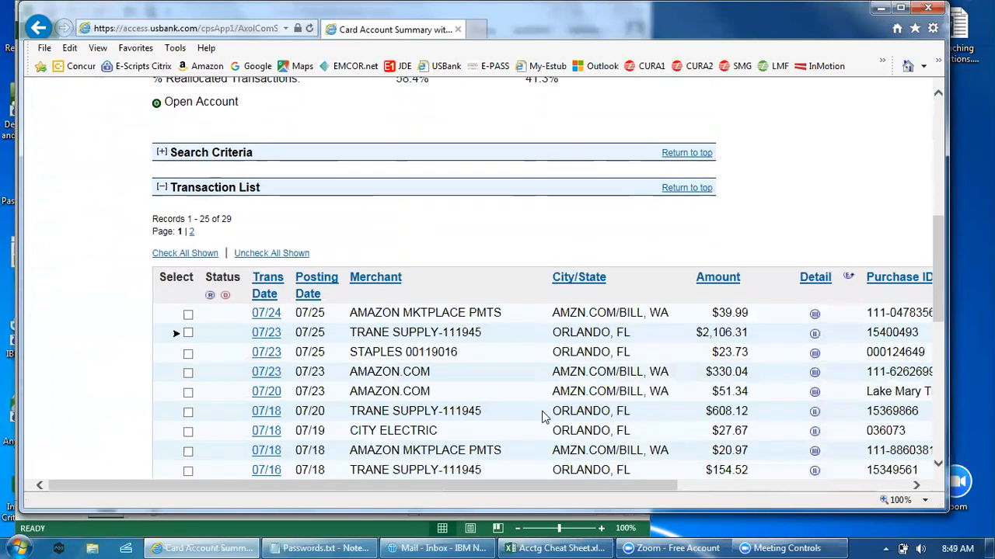
{"action": "left_click_drag", "start_coordinate": [545, 488], "coordinate": [706, 501]}
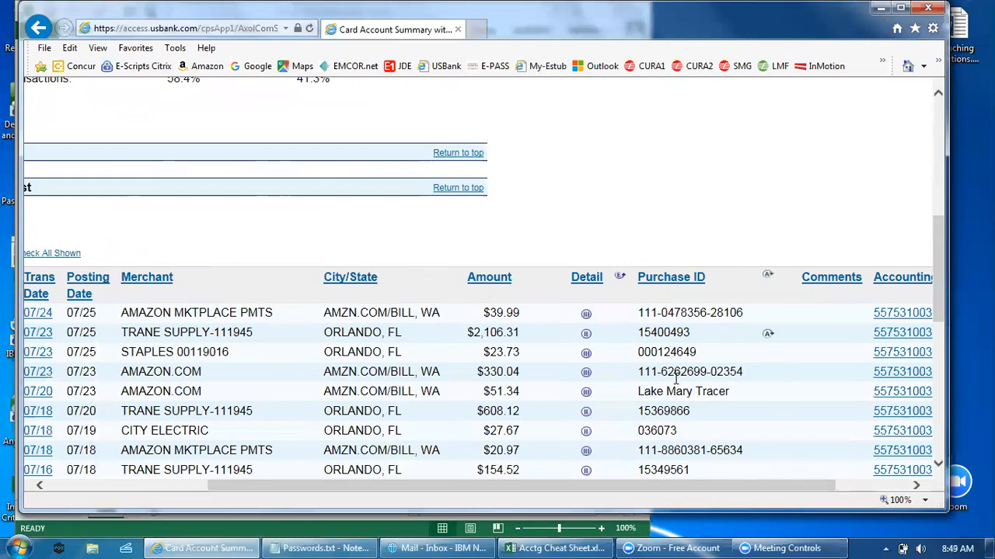
{"action": "left_click_drag", "start_coordinate": [670, 484], "coordinate": [744, 484]}
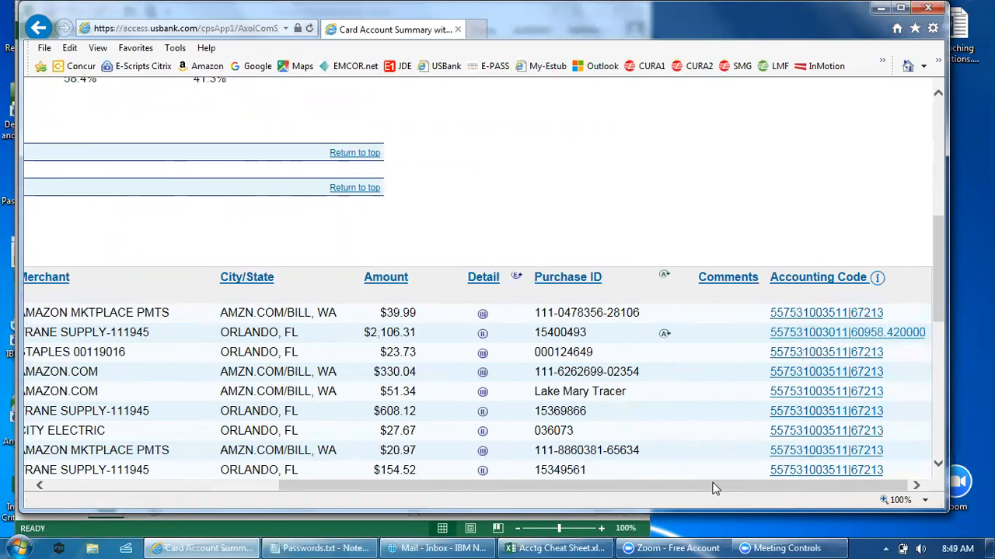
{"action": "left_click_drag", "start_coordinate": [705, 485], "coordinate": [457, 488]}
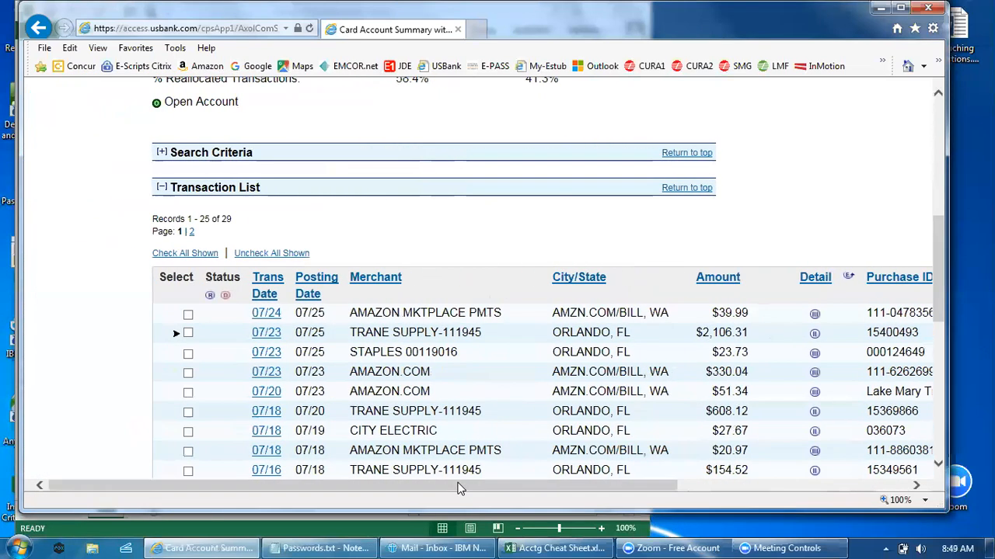
{"action": "scroll", "coordinate": [442, 416], "scroll_direction": "down", "scroll_amount": 3}
{"action": "scroll", "coordinate": [442, 416], "scroll_direction": "up", "scroll_amount": 9}
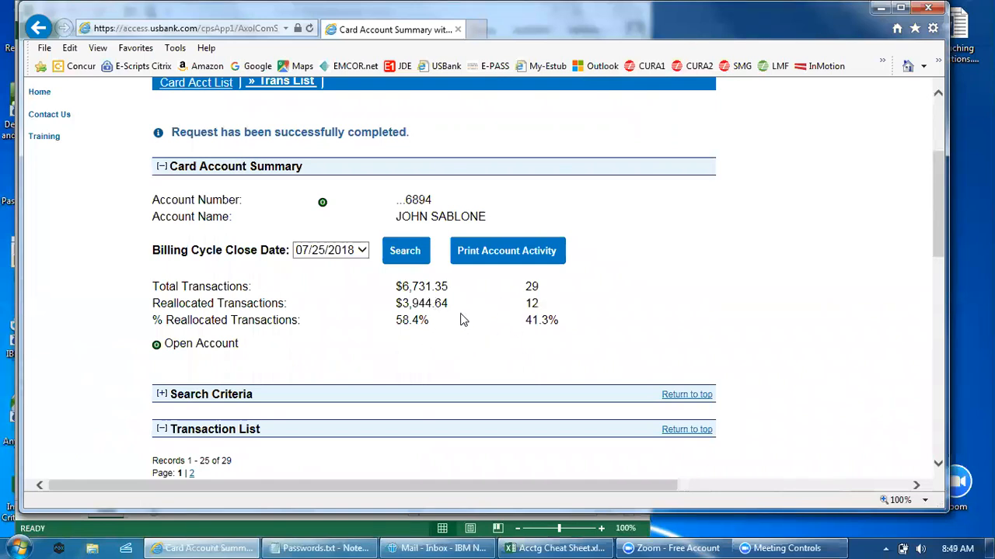
Step: Generate the printable account activity report for the 07/25/2018 billing cycle and open the resulting WFServlet.pdf
{"action": "scroll", "coordinate": [504, 304], "scroll_direction": "down", "scroll_amount": 3}
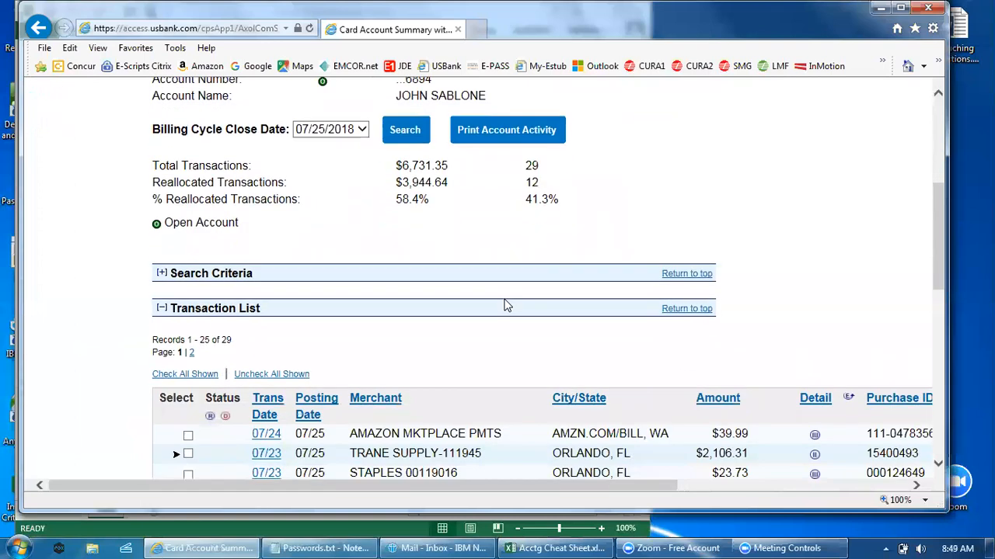
{"action": "scroll", "coordinate": [505, 305], "scroll_direction": "up", "scroll_amount": 3}
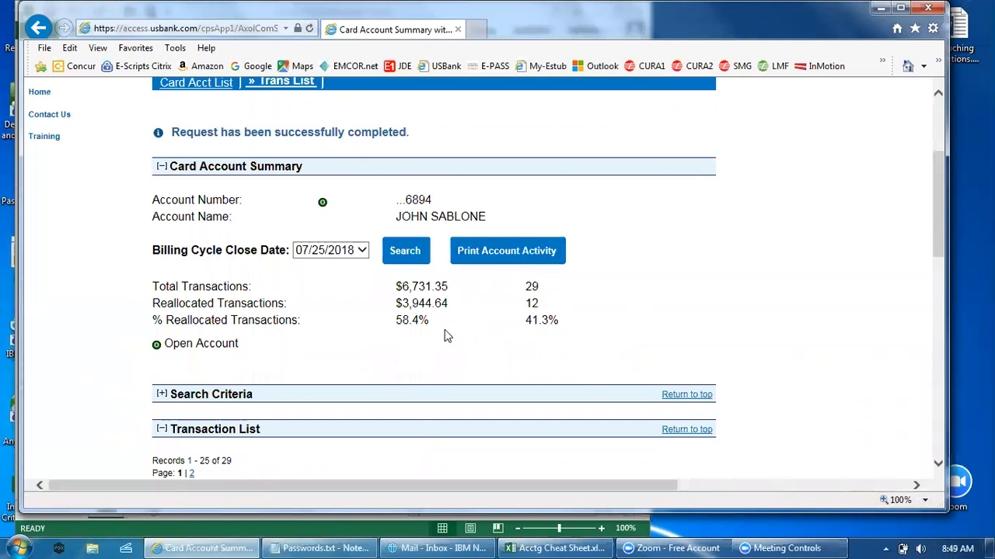
{"action": "scroll", "coordinate": [434, 339], "scroll_direction": "up", "scroll_amount": 3}
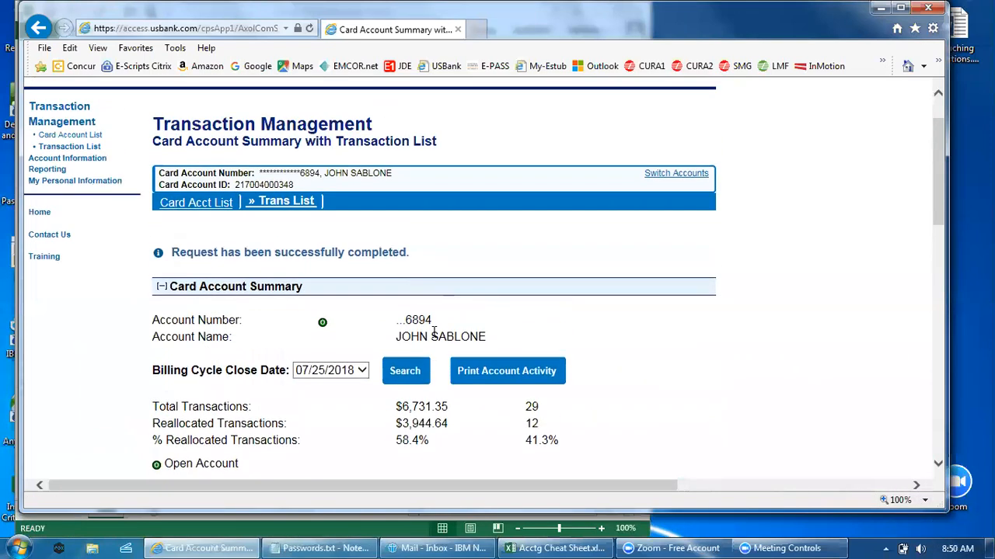
{"action": "left_click", "coordinate": [511, 370]}
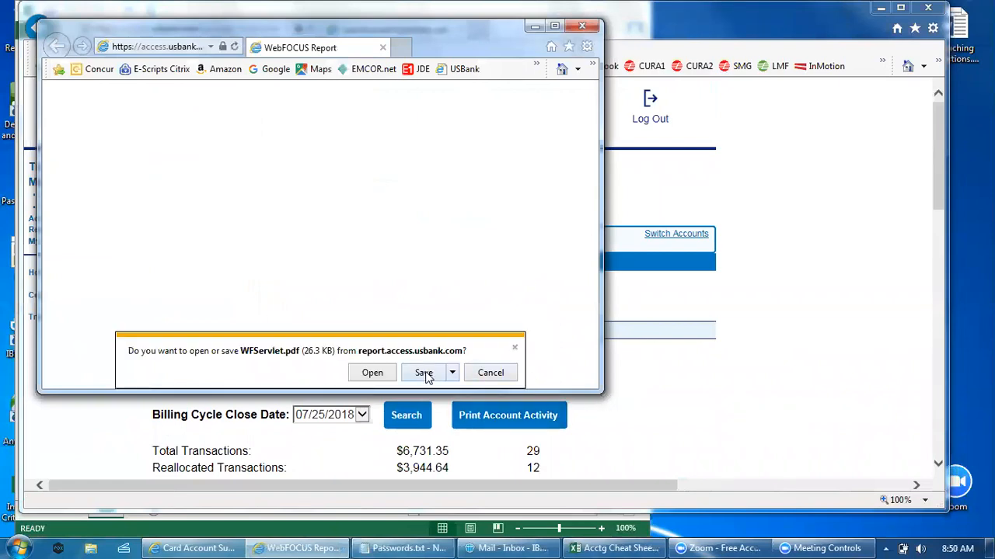
{"action": "left_click", "coordinate": [371, 373]}
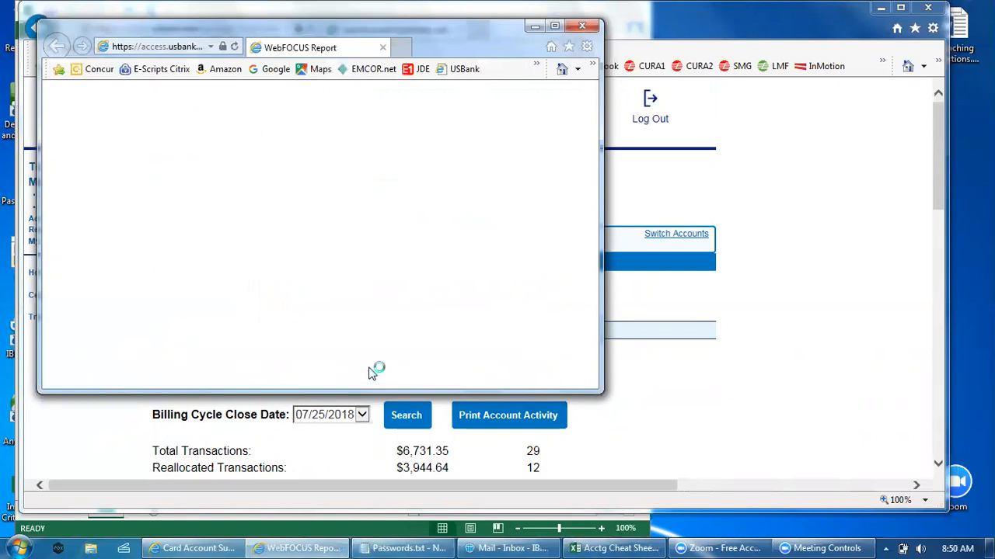
Step: Review the Cardholder Activity report's allocations, accounting codes, activity totals and signature lines, and close the PDF and its report window
{"action": "scroll", "coordinate": [491, 299], "scroll_direction": "down", "scroll_amount": 2}
{"action": "scroll", "coordinate": [491, 299], "scroll_direction": "down", "scroll_amount": 10}
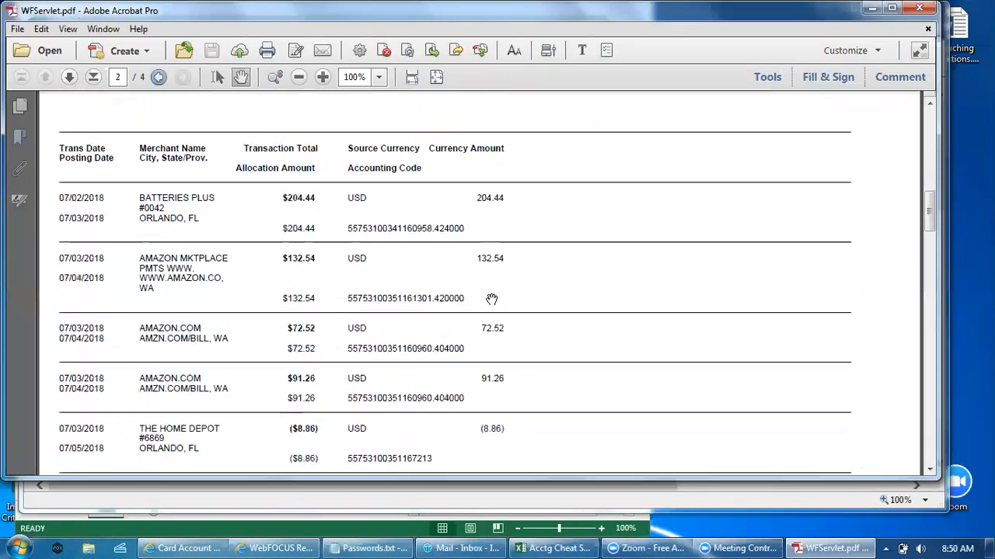
{"action": "left_click_drag", "start_coordinate": [929, 223], "coordinate": [929, 439]}
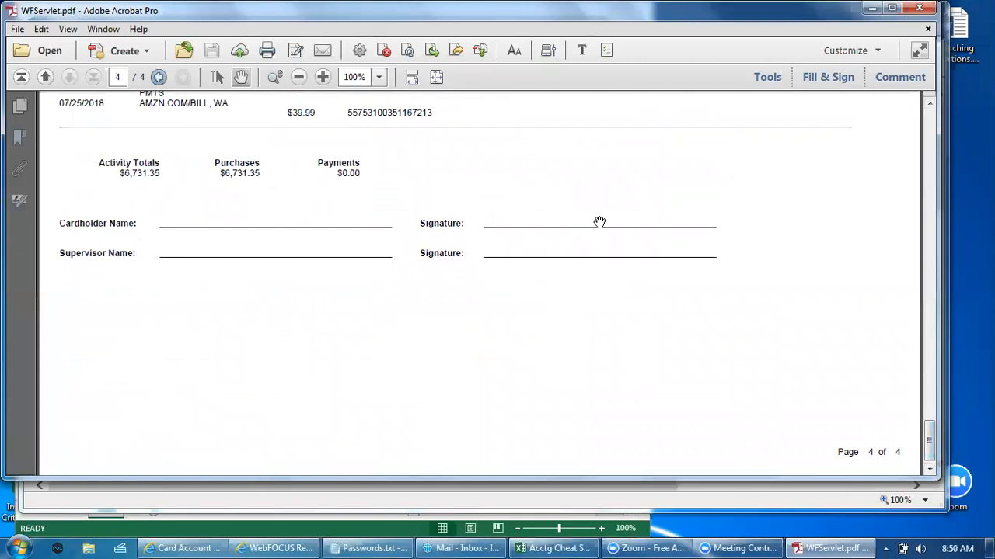
{"action": "scroll", "coordinate": [660, 341], "scroll_direction": "up", "scroll_amount": 8}
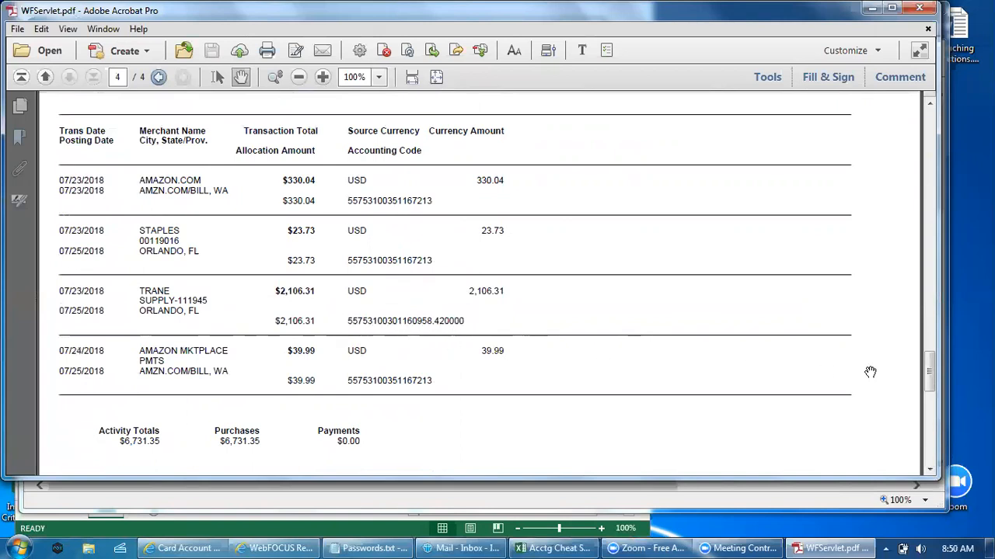
{"action": "left_click_drag", "start_coordinate": [928, 371], "coordinate": [928, 129]}
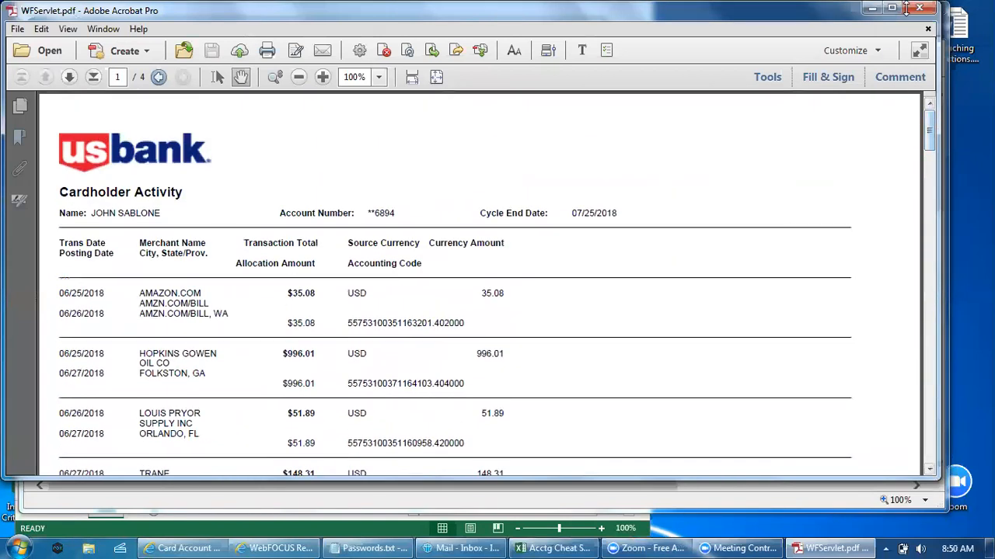
{"action": "left_click", "coordinate": [910, 8]}
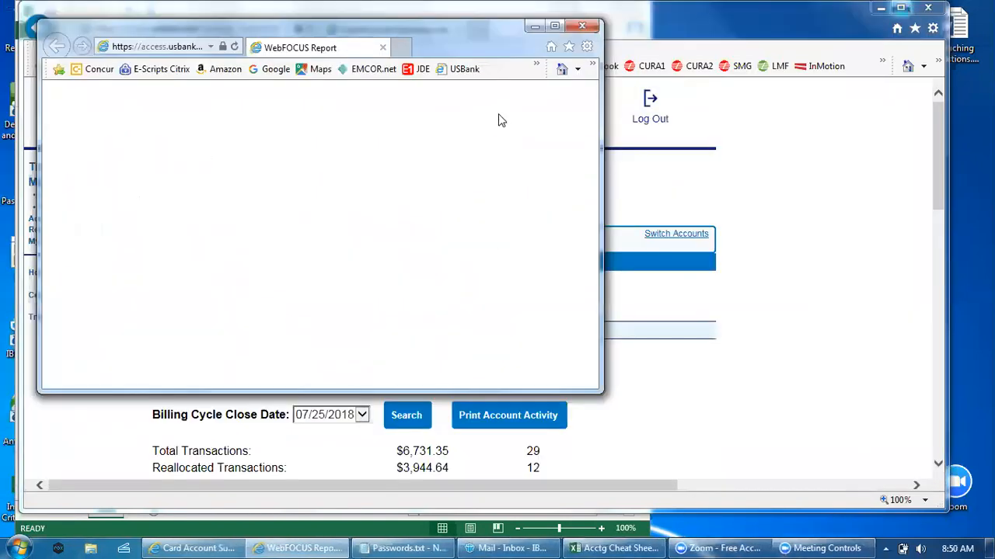
{"action": "left_click", "coordinate": [586, 28]}
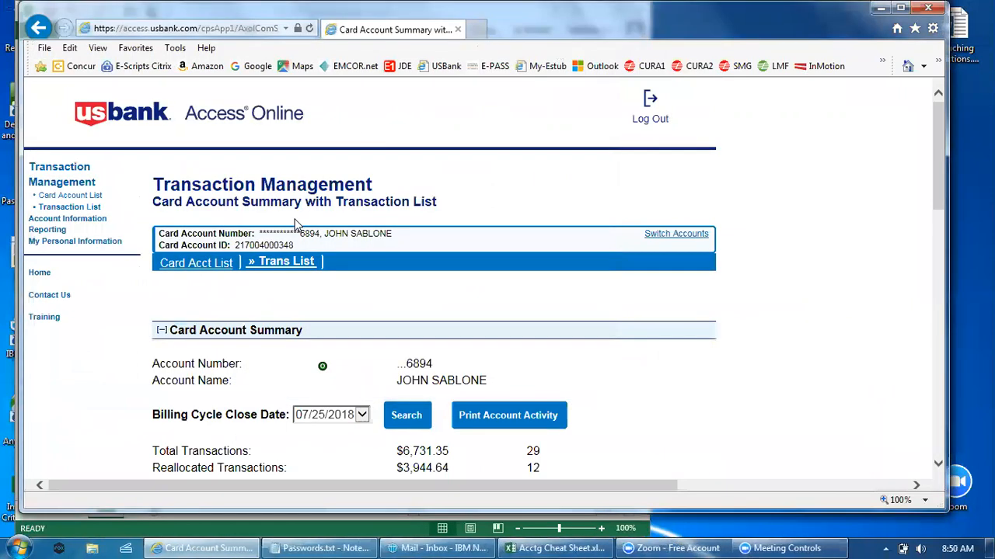
Step: Go to the cardholder account statements in Account Information and open the 07/25/2018 statement PDF
{"action": "left_click", "coordinate": [58, 221]}
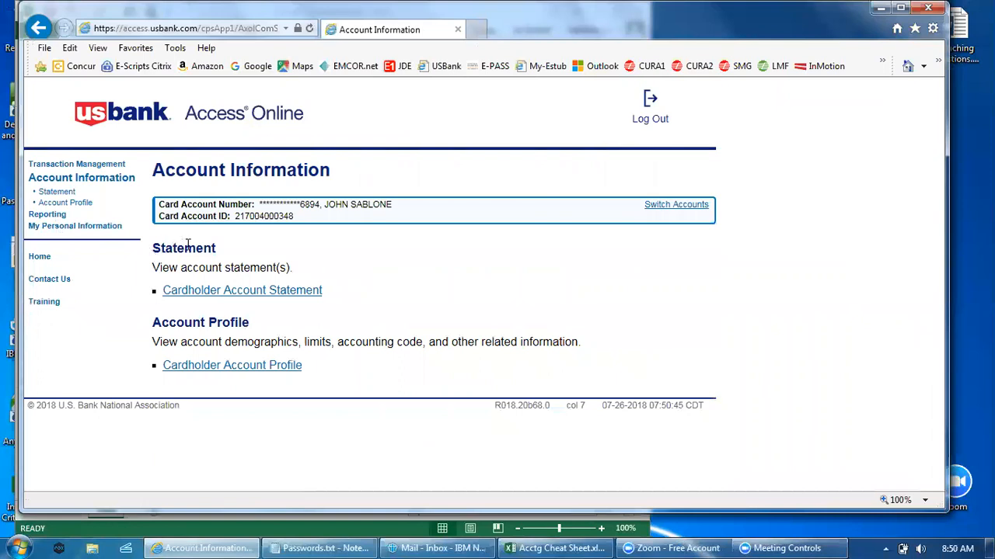
{"action": "left_click", "coordinate": [229, 294]}
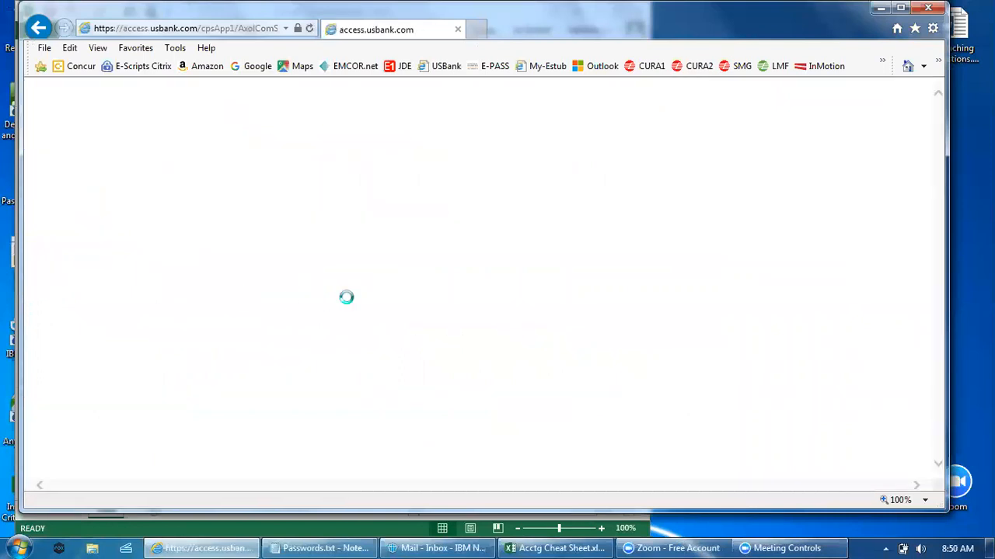
{"action": "scroll", "coordinate": [380, 389], "scroll_direction": "down", "scroll_amount": 2}
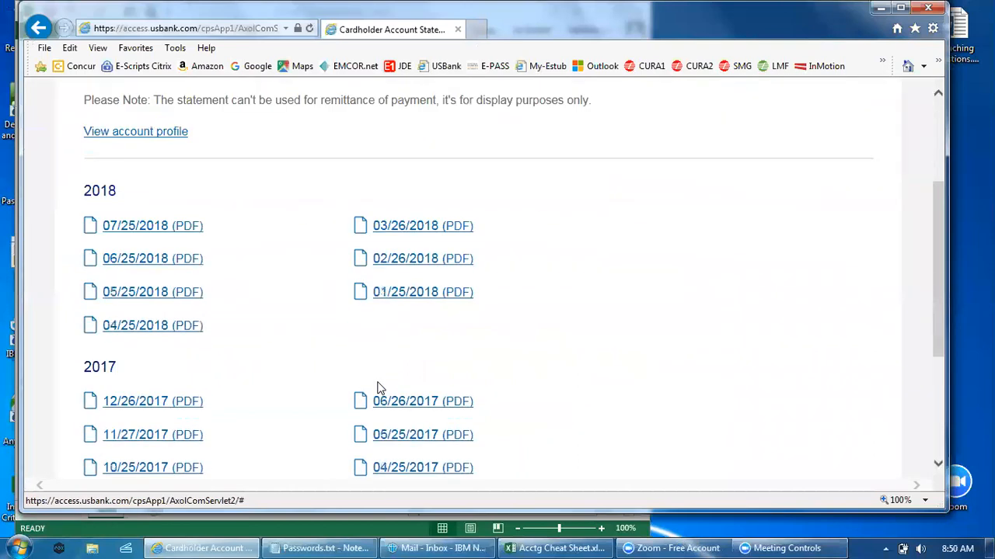
{"action": "left_click", "coordinate": [169, 227]}
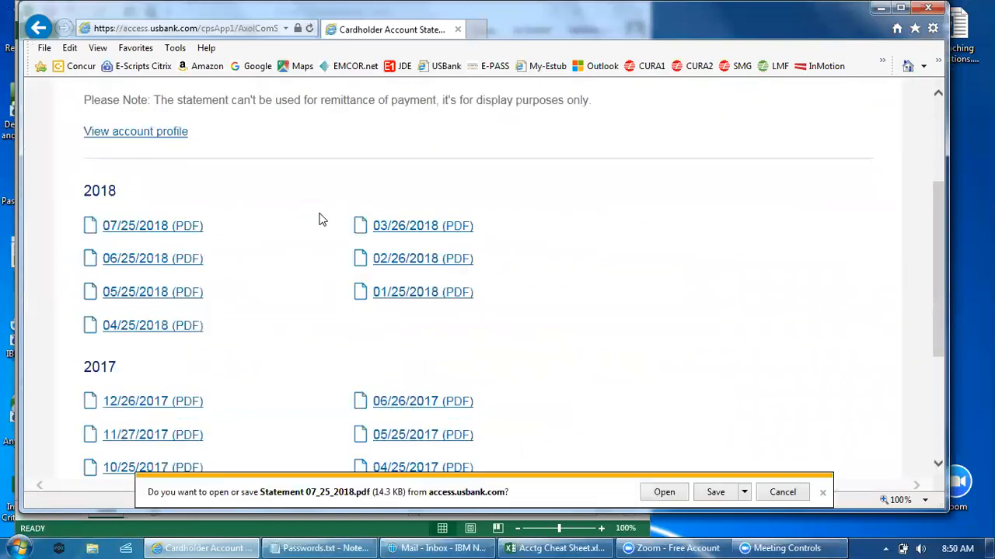
{"action": "left_click", "coordinate": [665, 493]}
Step: Look through both pages of the 07/25/2018 statement, close the PDF and return to the start of the Account Statements page
{"action": "scroll", "coordinate": [499, 271], "scroll_direction": "down", "scroll_amount": 10}
{"action": "scroll", "coordinate": [500, 271], "scroll_direction": "down", "scroll_amount": 15}
{"action": "scroll", "coordinate": [499, 271], "scroll_direction": "up", "scroll_amount": 10}
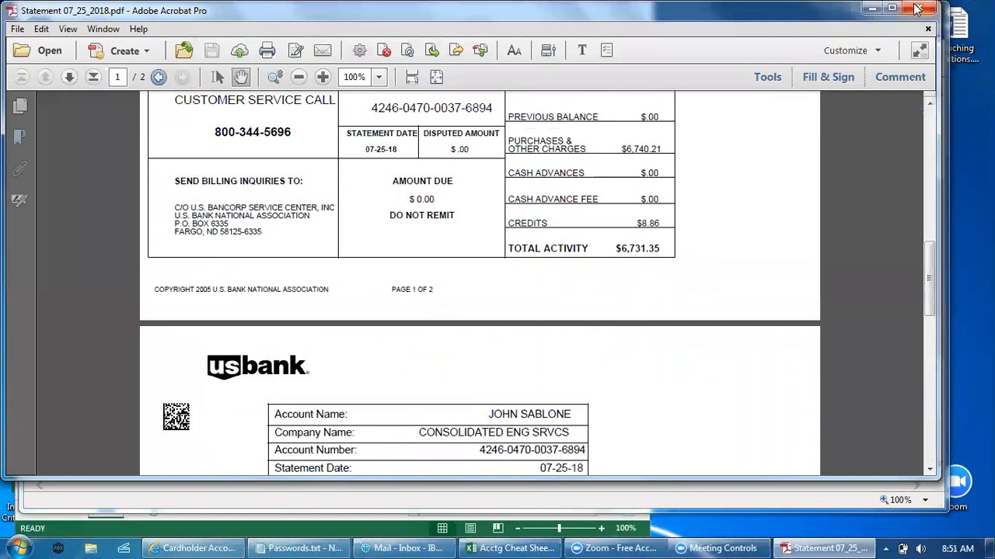
{"action": "left_click", "coordinate": [917, 10]}
{"action": "scroll", "coordinate": [630, 316], "scroll_direction": "up", "scroll_amount": 3}
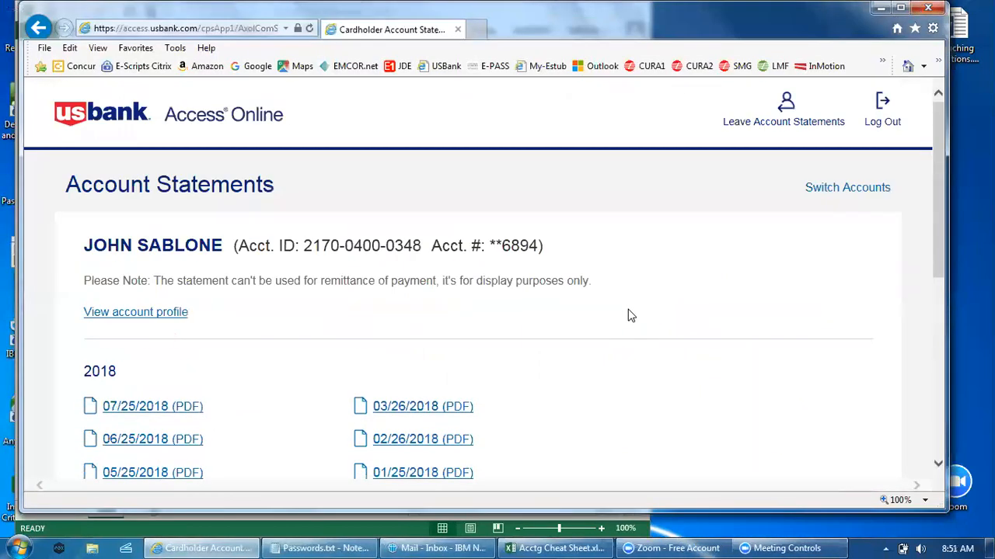